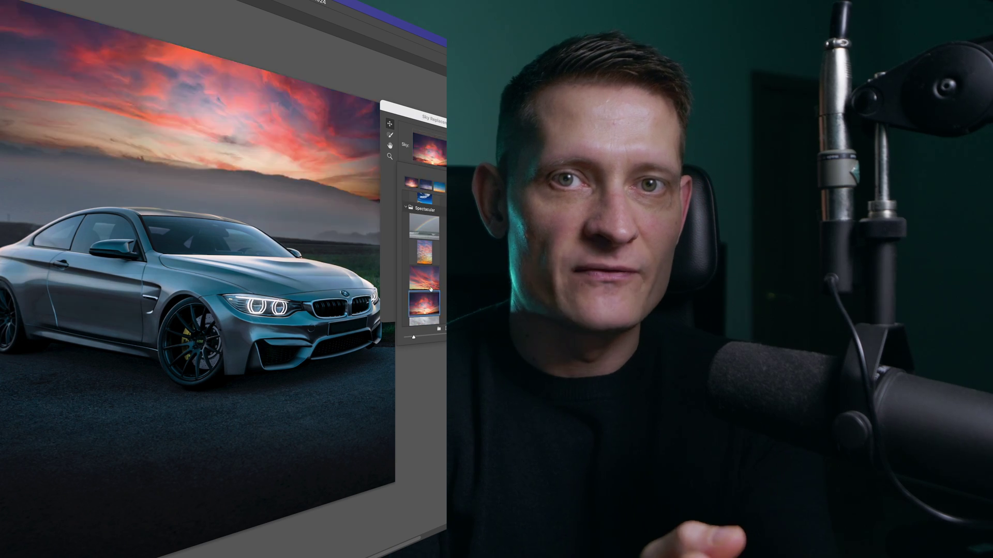
# - Duplicate the background layer and convert the duplicate to a smart object
pyautogui.hotkey('ctrl', '0')
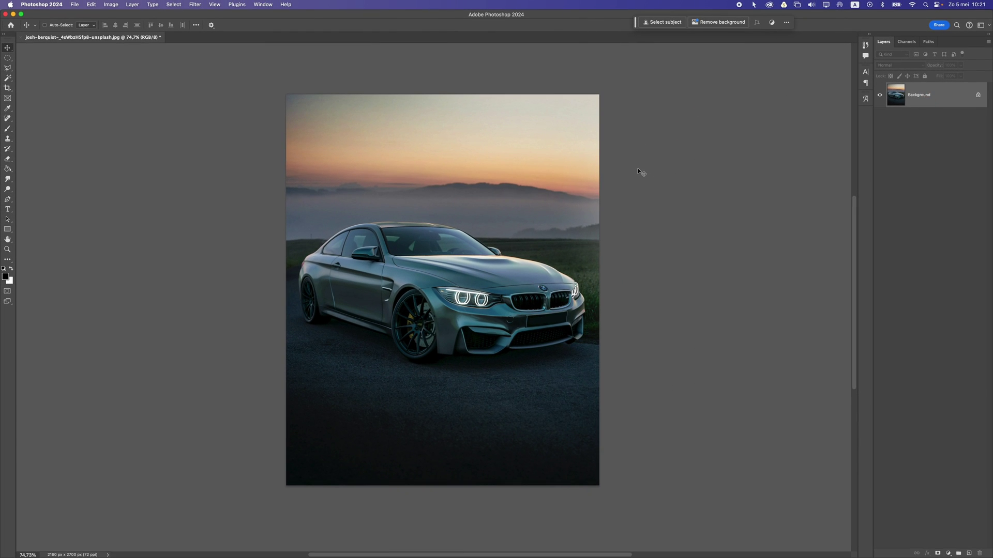
pyautogui.press('super+j')
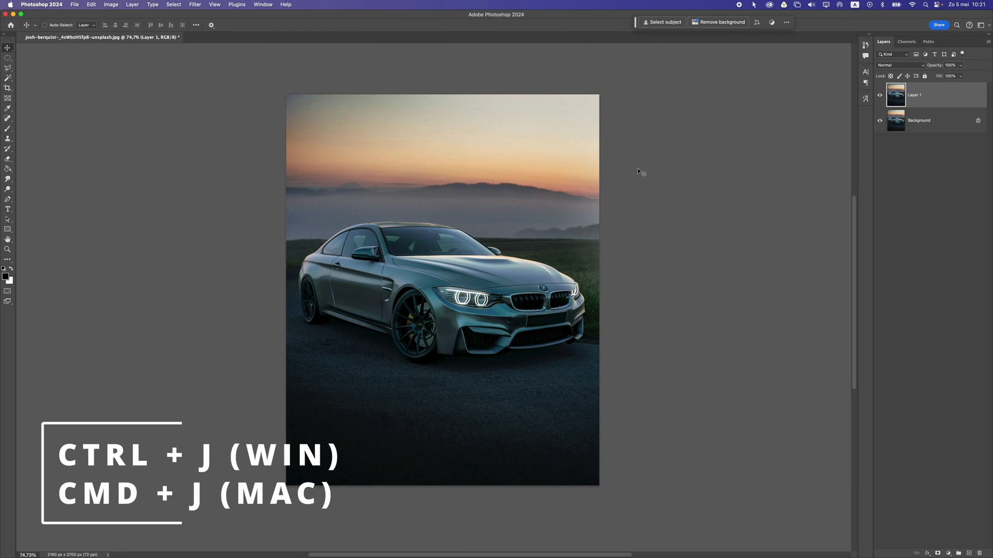
pyautogui.rightClick(933, 99)
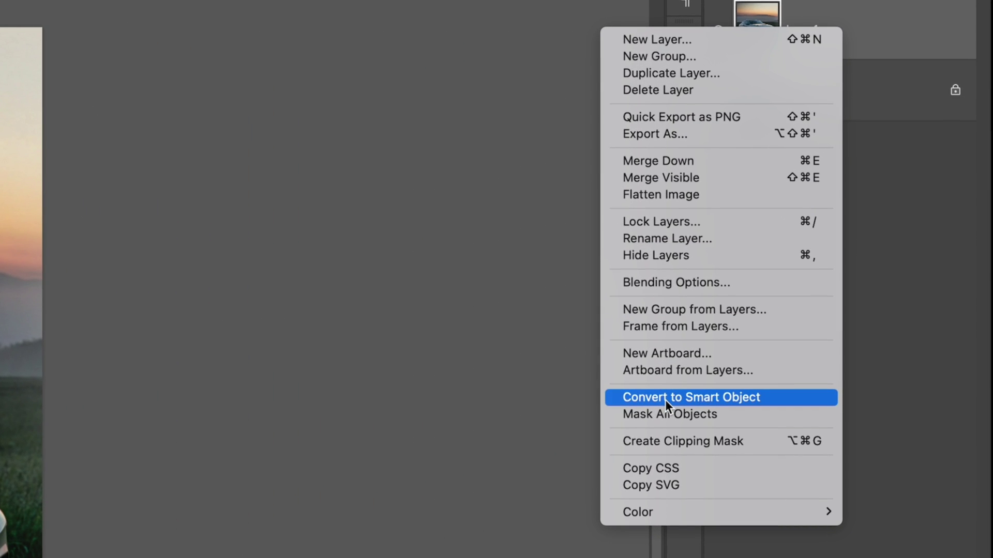
pyautogui.click(666, 398)
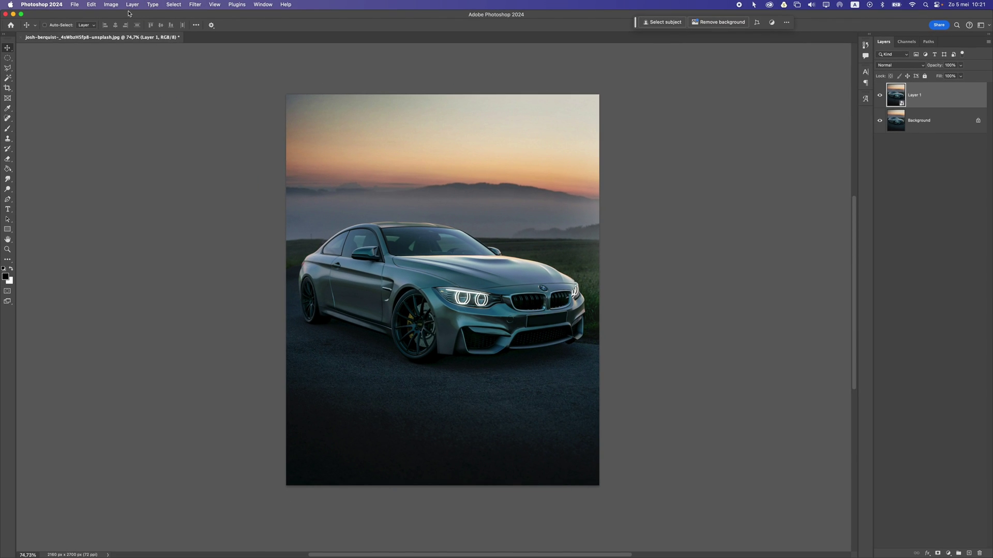
# - Use the Camera Raw Filter to set Contrast to -38, Highlights to +25, Shadows to -20, Whites to +57 and Blacks to +5
pyautogui.click(195, 4)
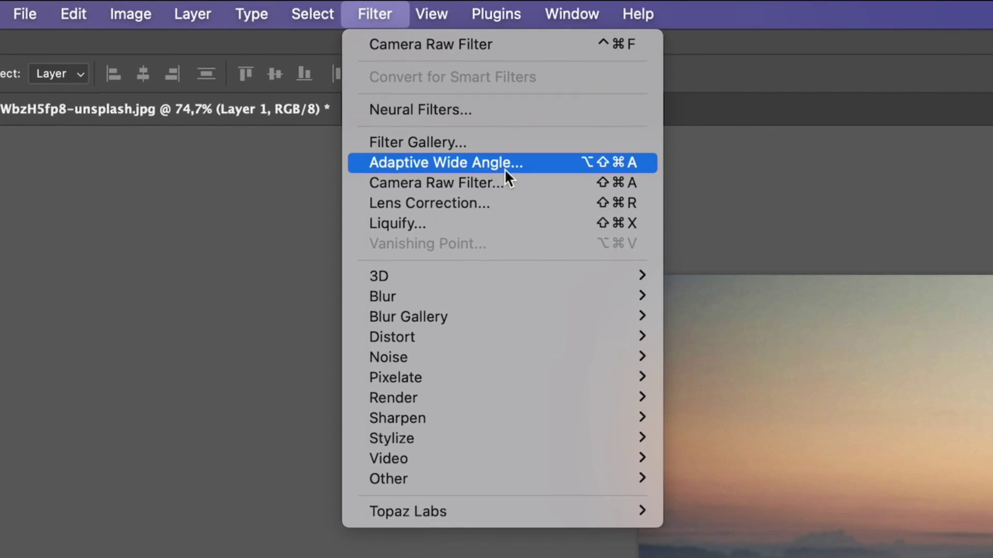
pyautogui.click(534, 191)
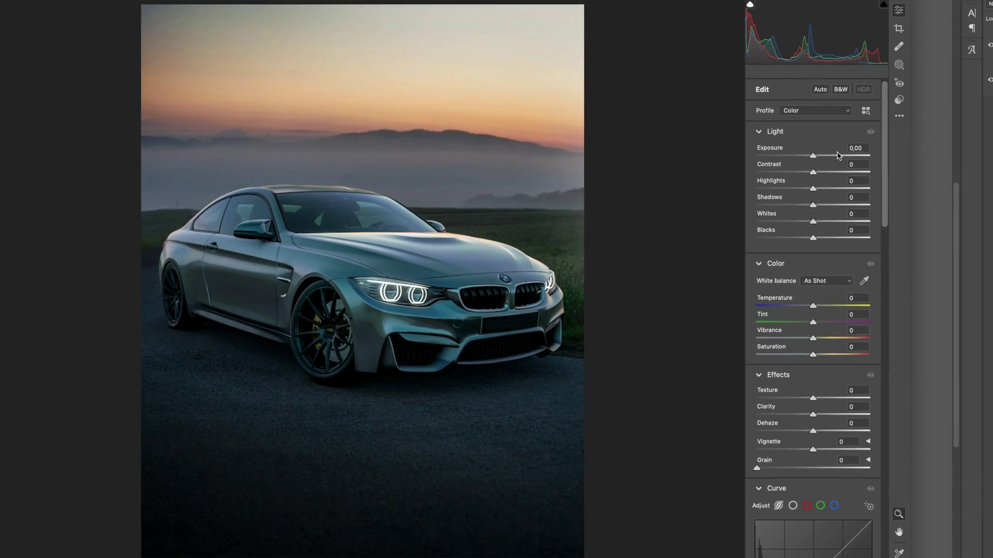
pyautogui.click(812, 174)
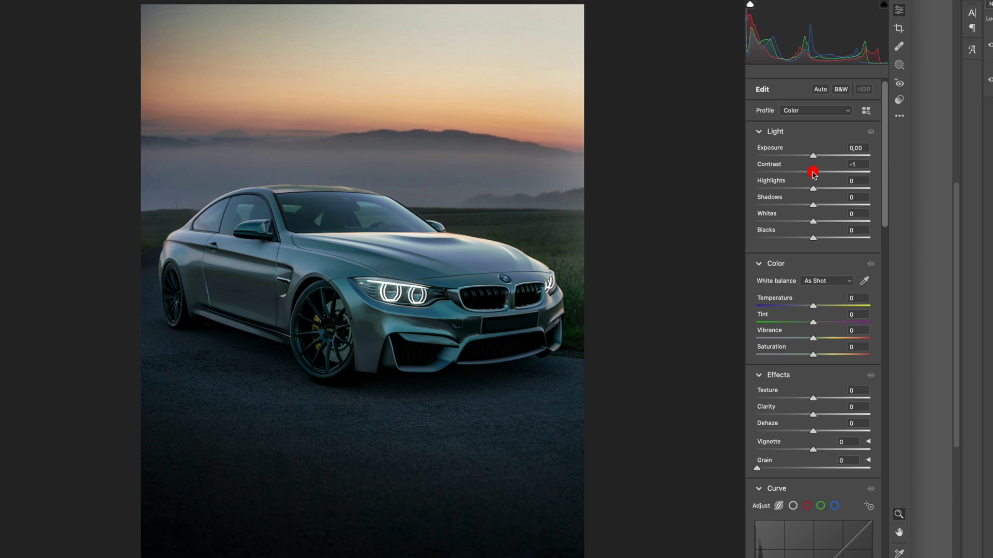
pyautogui.moveTo(813, 173); pyautogui.dragTo(794, 176)
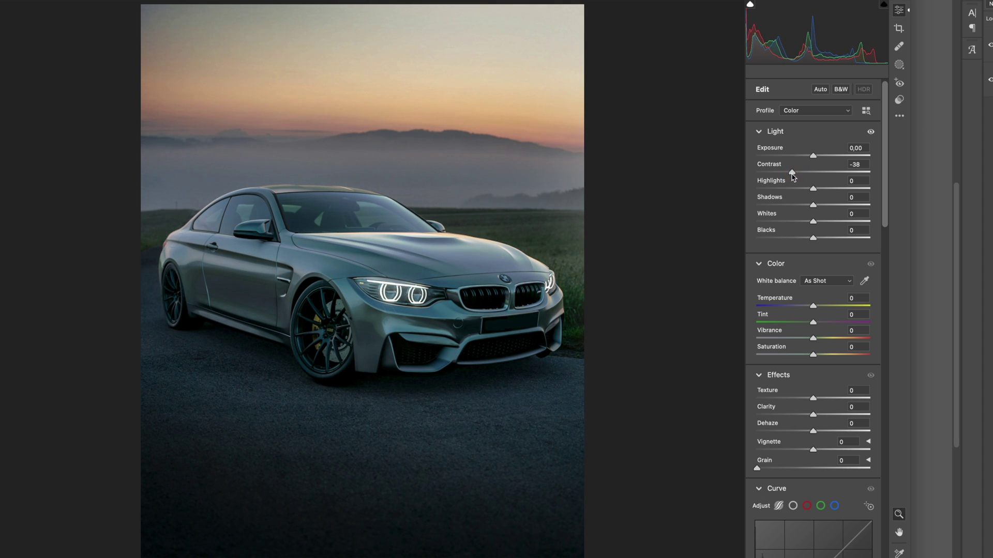
pyautogui.moveTo(816, 189); pyautogui.dragTo(830, 191)
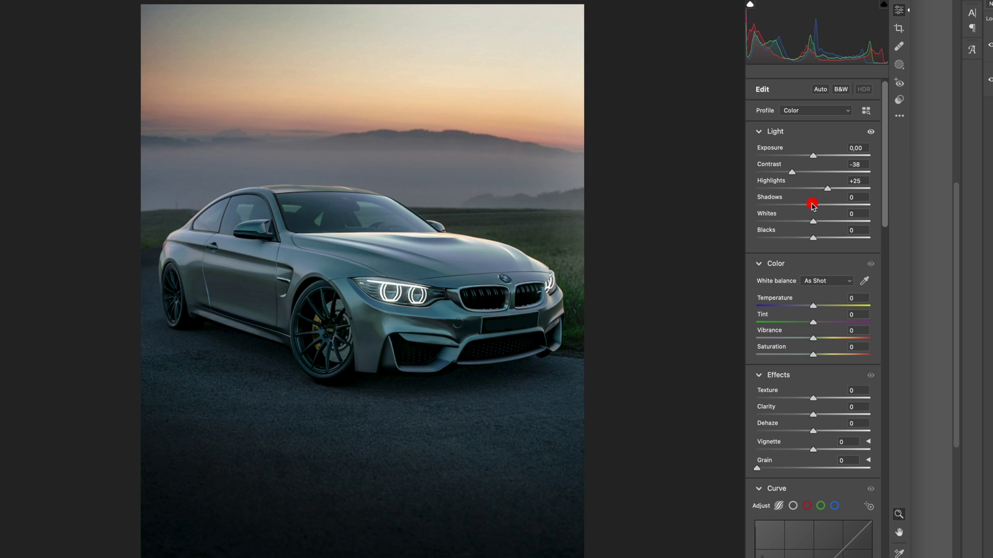
pyautogui.moveTo(812, 206); pyautogui.dragTo(808, 205)
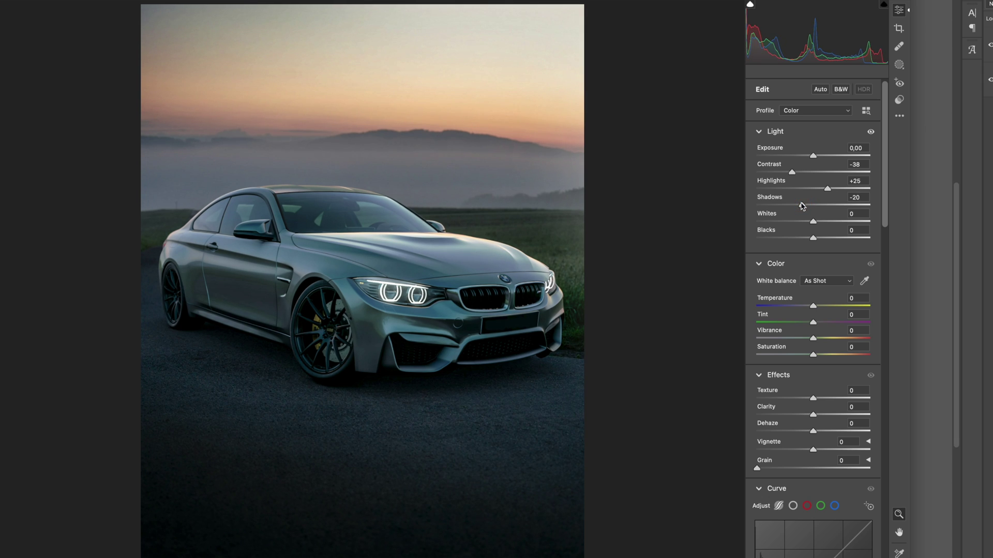
pyautogui.moveTo(815, 222); pyautogui.dragTo(848, 223)
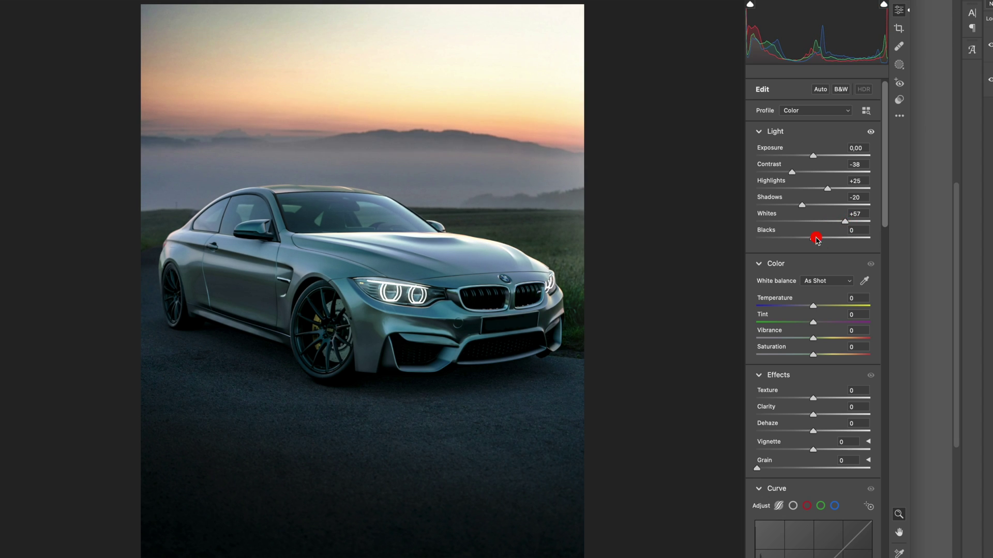
pyautogui.moveTo(816, 240); pyautogui.dragTo(819, 240)
# - Set the effects Texture to -10 and Clarity to +10 for the photo
pyautogui.scroll(-1, 824, 248)
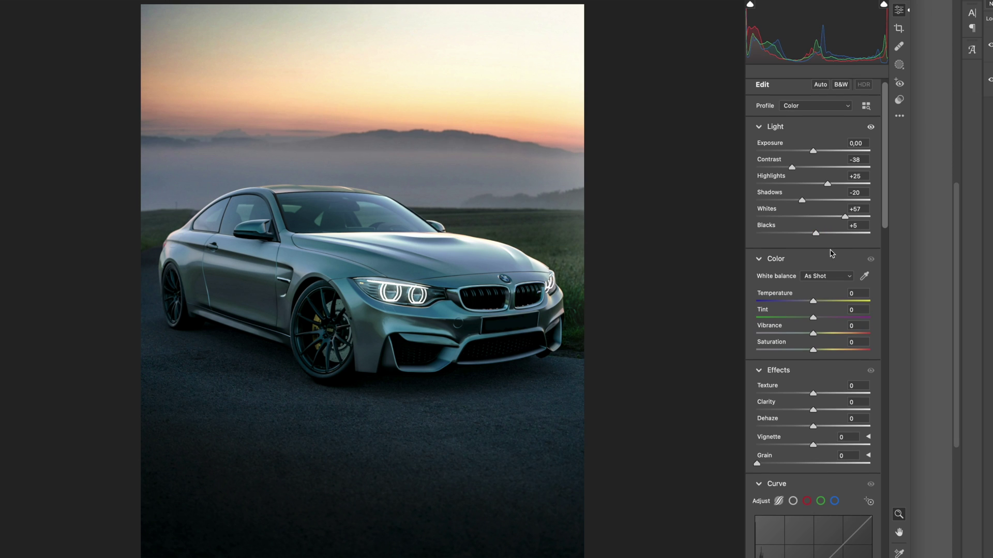
pyautogui.scroll(-1, 830, 253)
pyautogui.moveTo(886, 210); pyautogui.dragTo(879, 239)
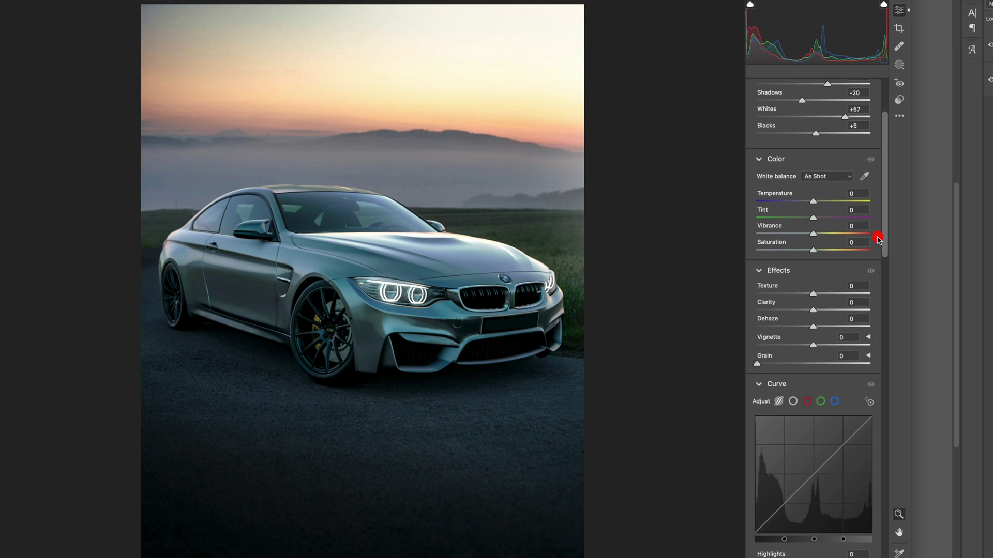
pyautogui.scroll(-1, 868, 241)
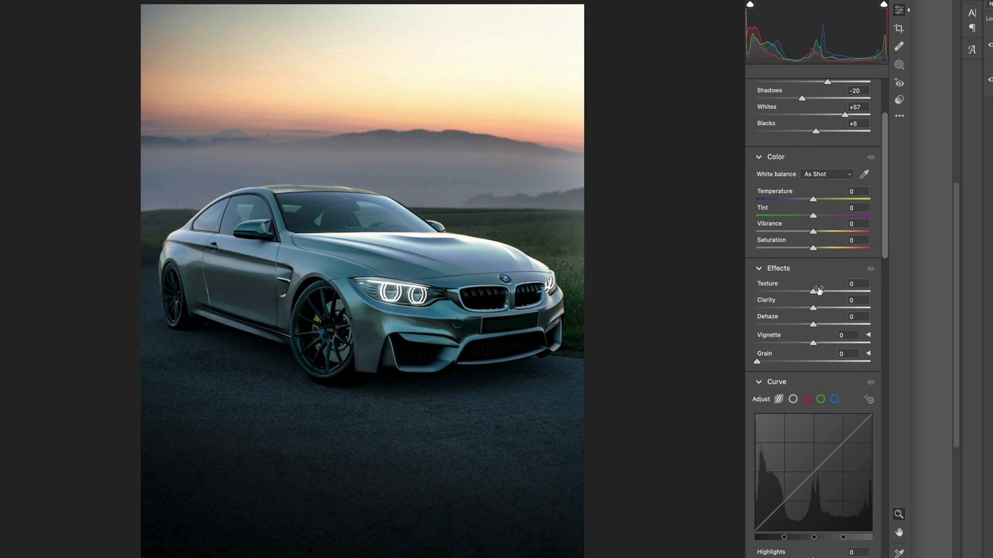
pyautogui.scroll(-1, 816, 293)
pyautogui.moveTo(816, 291); pyautogui.dragTo(812, 291)
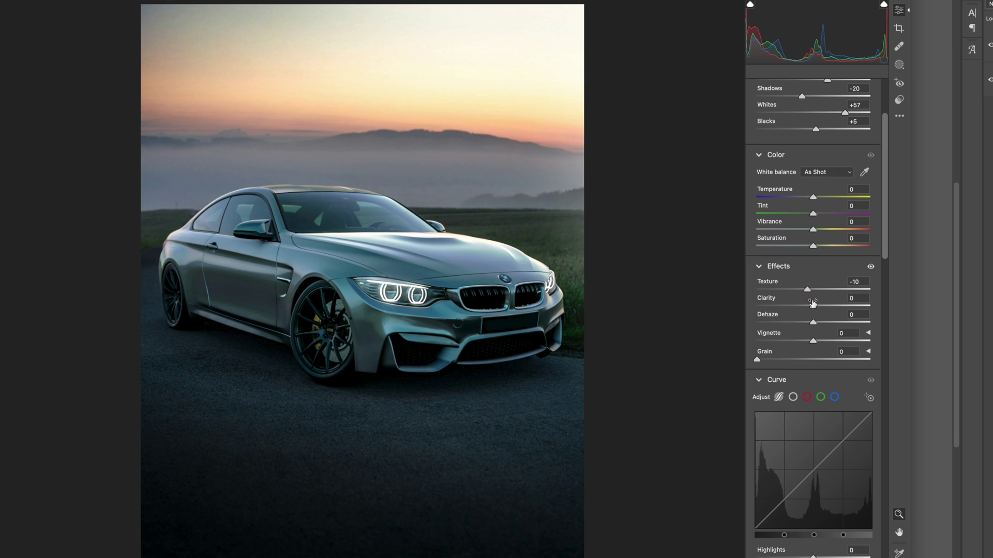
pyautogui.moveTo(813, 305); pyautogui.dragTo(816, 305)
# - Set the curve's Highlights to +30, Lights to +10 and Shadows to -5, and shift the Aquas hue fully toward blue
pyautogui.moveTo(883, 237); pyautogui.dragTo(877, 294)
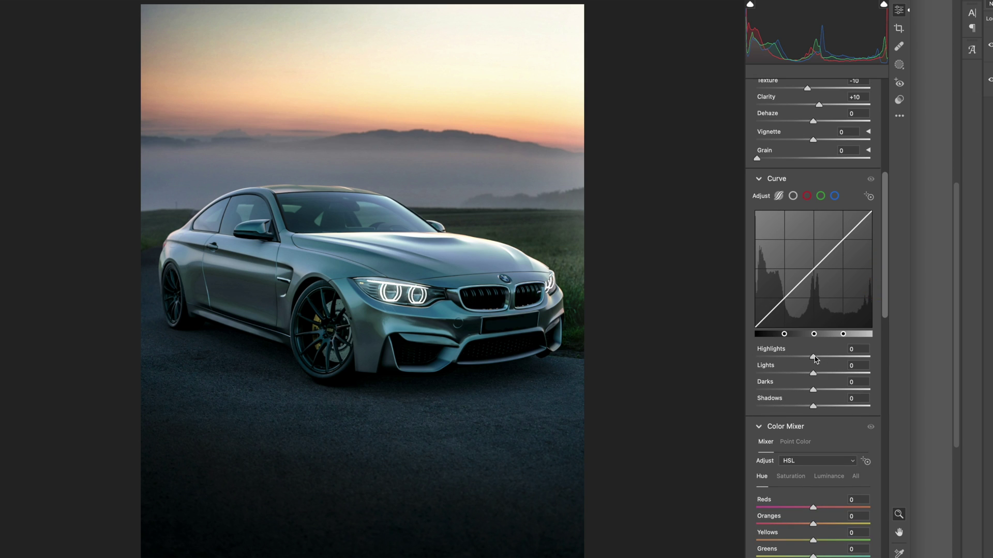
pyautogui.moveTo(814, 360); pyautogui.dragTo(832, 361)
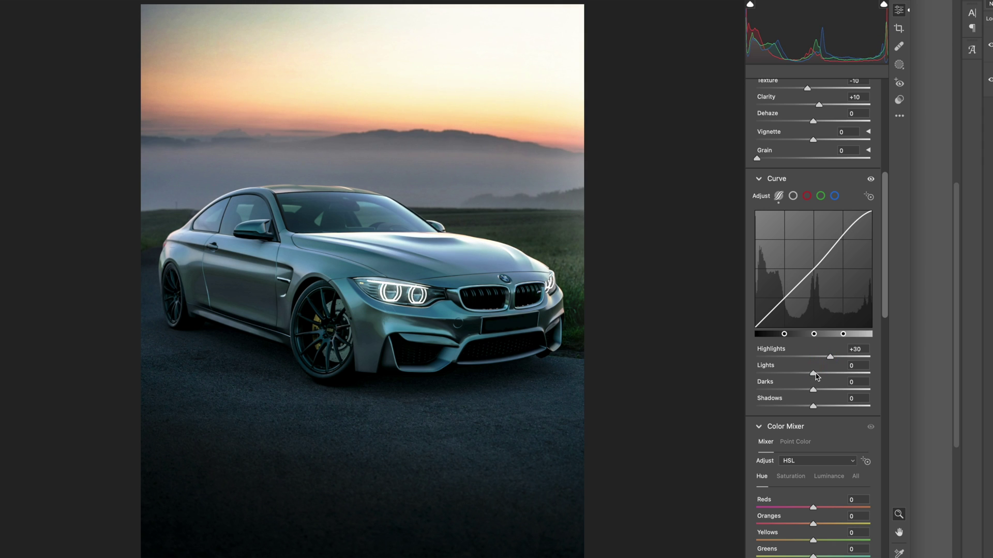
pyautogui.moveTo(815, 374); pyautogui.dragTo(819, 374)
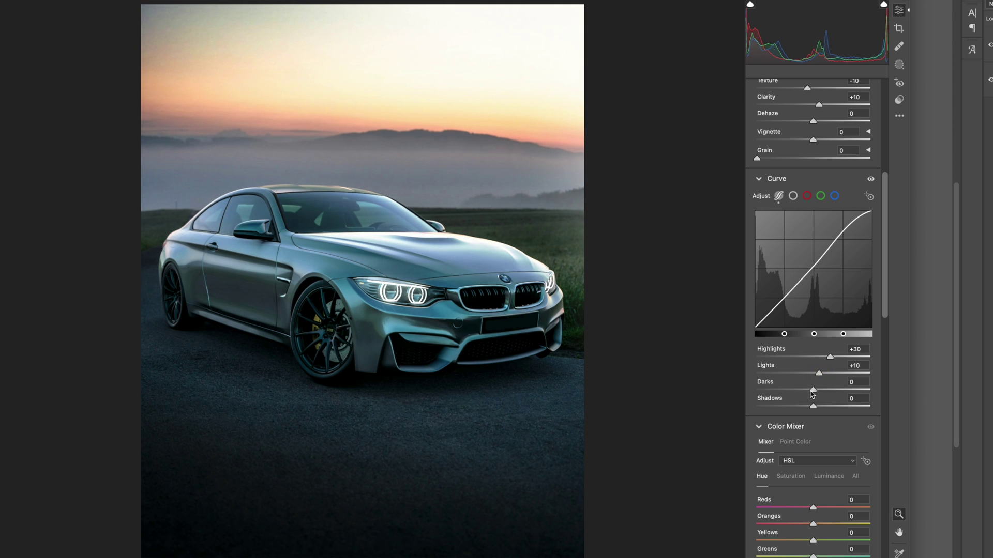
pyautogui.moveTo(813, 406); pyautogui.dragTo(812, 407)
pyautogui.moveTo(884, 305); pyautogui.dragTo(873, 364)
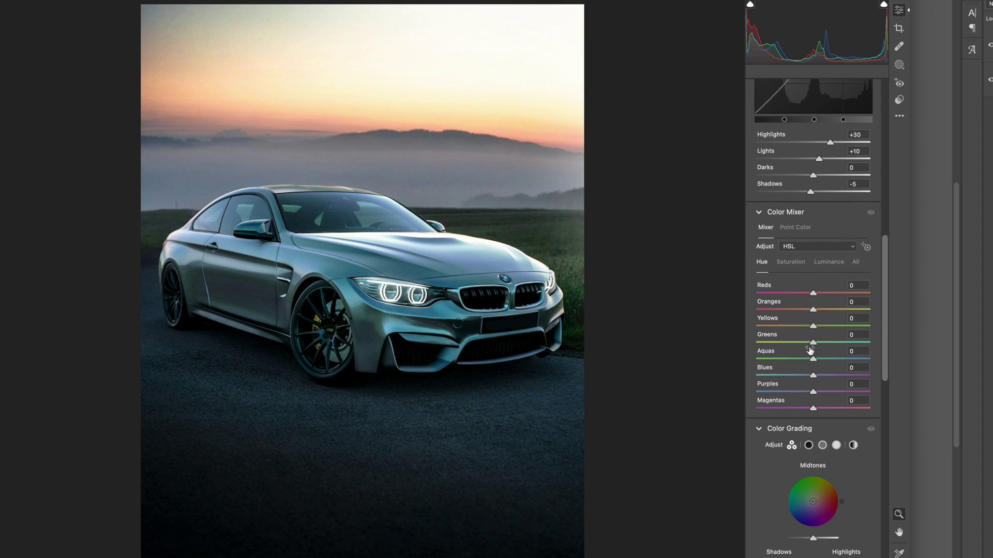
pyautogui.moveTo(813, 359); pyautogui.dragTo(903, 365)
# - Calibrate Green Primary to hue +50 and saturation +20 and Blue Primary to saturation +30, and apply the Camera Raw adjustments
pyautogui.moveTo(887, 331); pyautogui.dragTo(883, 476)
pyautogui.moveTo(883, 434); pyautogui.dragTo(885, 476)
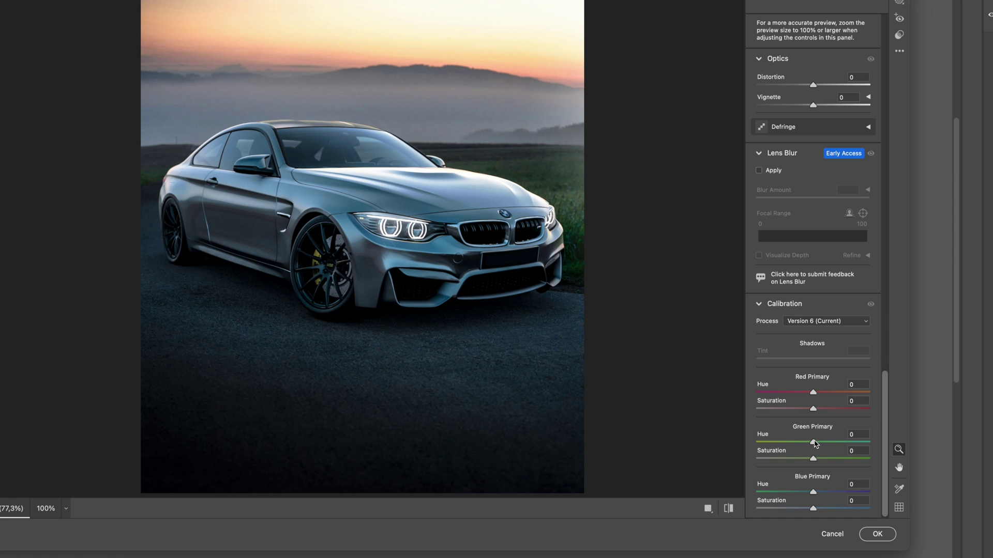
pyautogui.moveTo(815, 444)
pyautogui.mouseDown()
pyautogui.moveTo(842, 443)
pyautogui.moveTo(819, 460)
pyautogui.mouseUp()
pyautogui.moveTo(826, 459); pyautogui.dragTo(826, 459)
pyautogui.click(884, 430)
pyautogui.moveTo(813, 508); pyautogui.dragTo(833, 510)
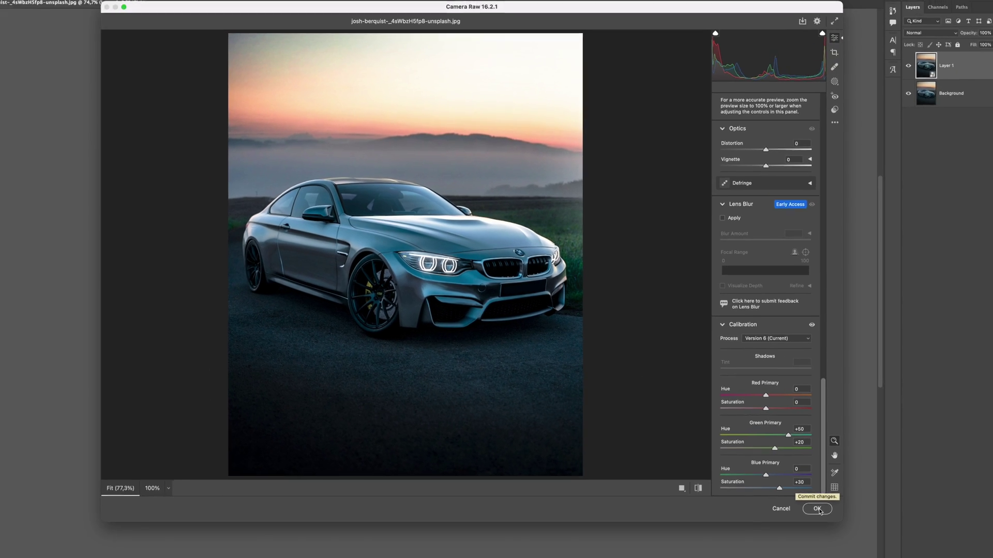
pyautogui.click(878, 534)
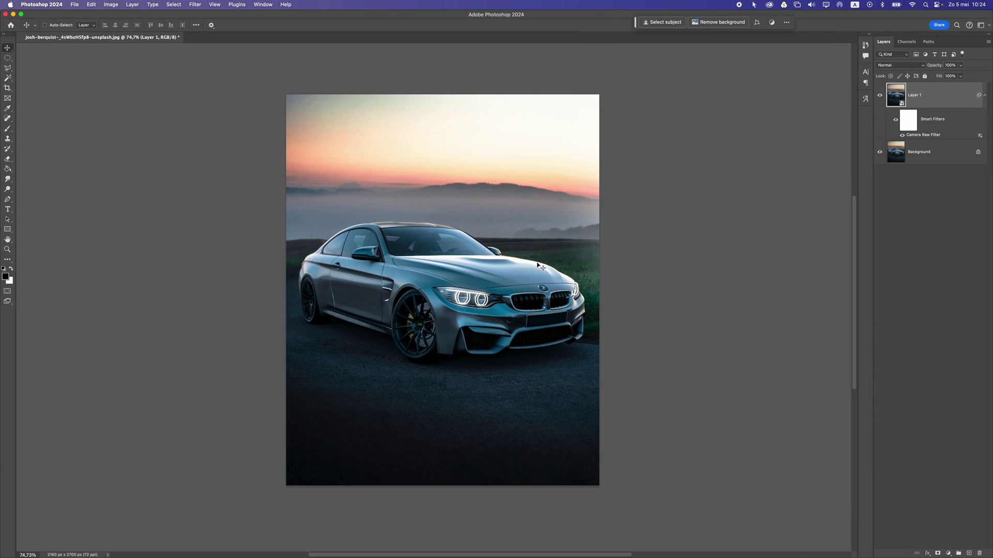
# - Compare the photo without and with the graded layer, and collapse that layer's smart filters
pyautogui.click(880, 97)
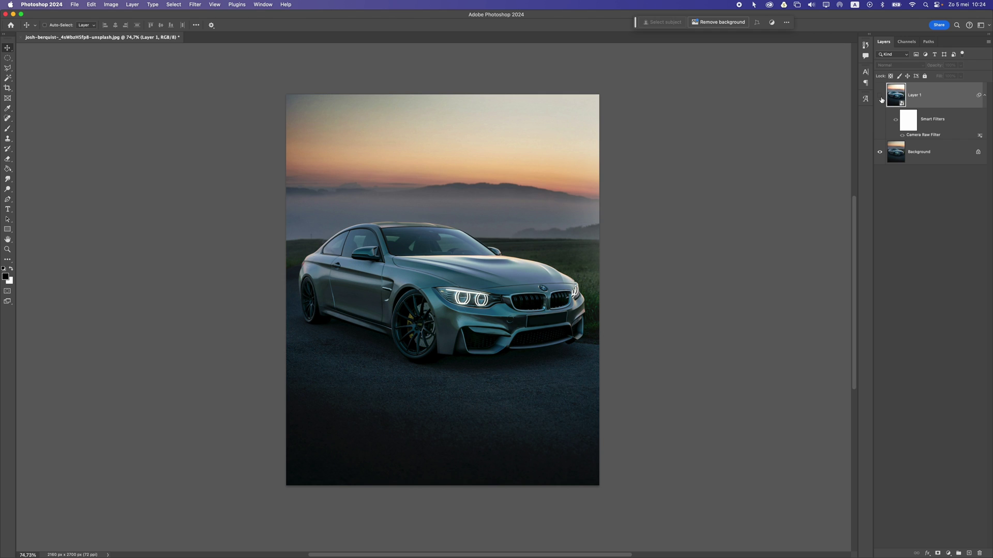
pyautogui.click(881, 97)
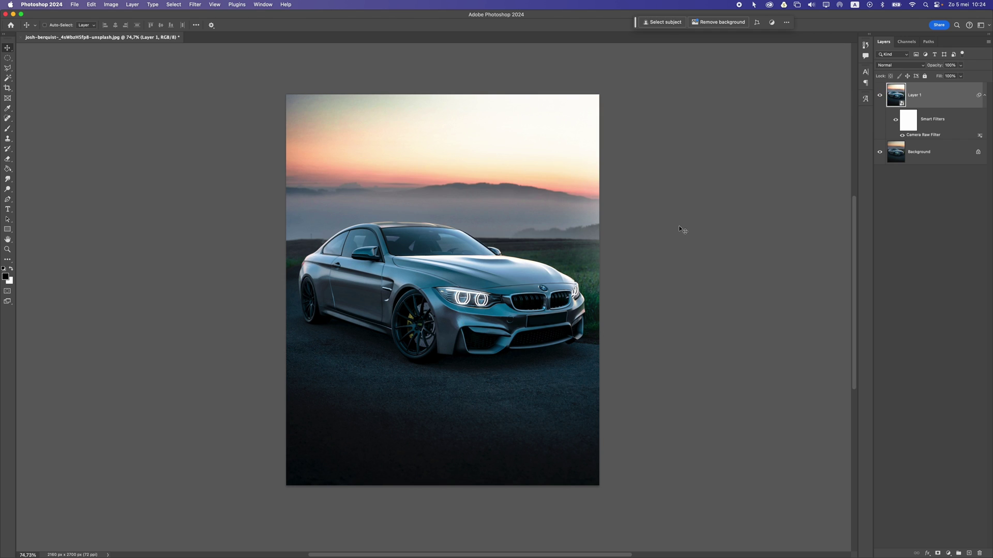
pyautogui.click(985, 97)
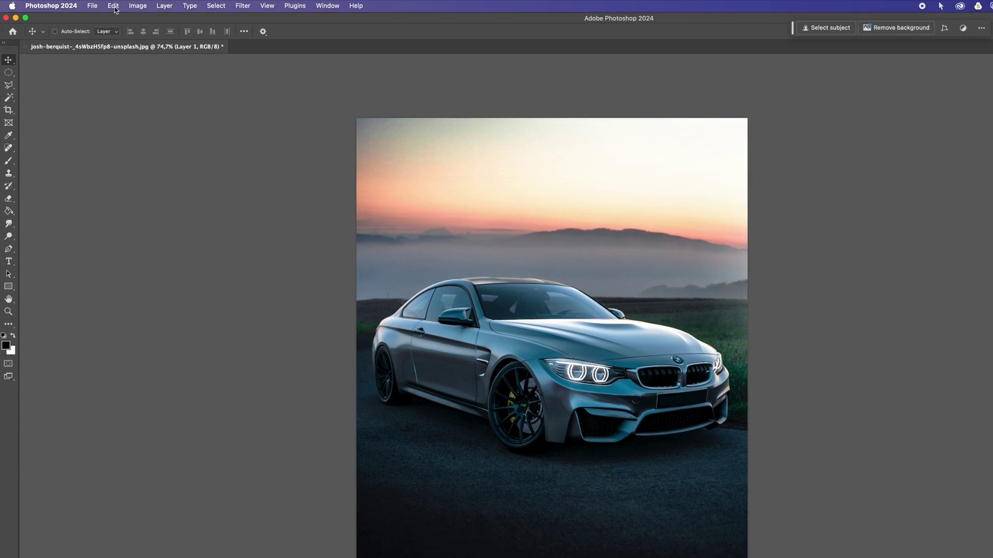
# - Start Sky Replacement, preview two red Spectacular skies, and choose the purple-blue dusk sky near the end of the presets
pyautogui.click(91, 4)
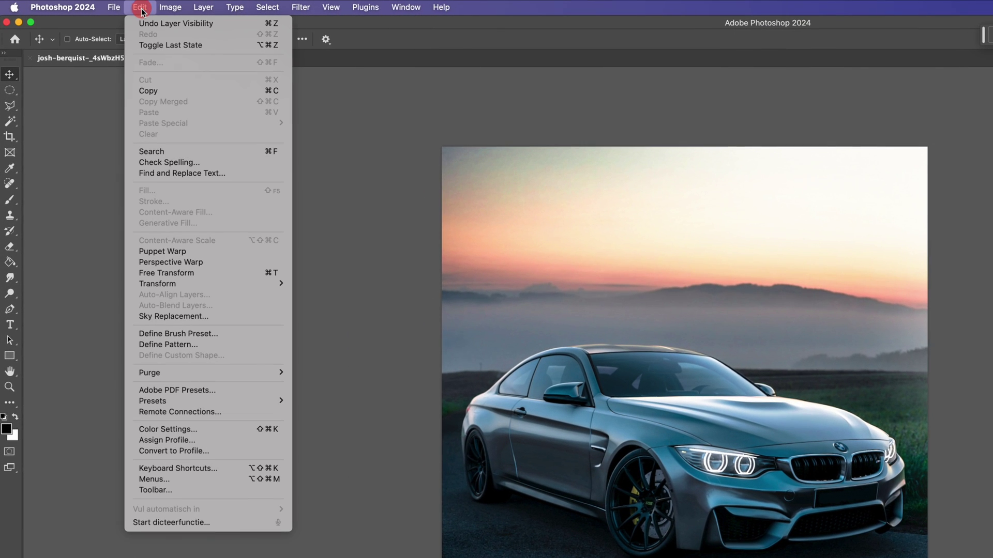
pyautogui.click(232, 318)
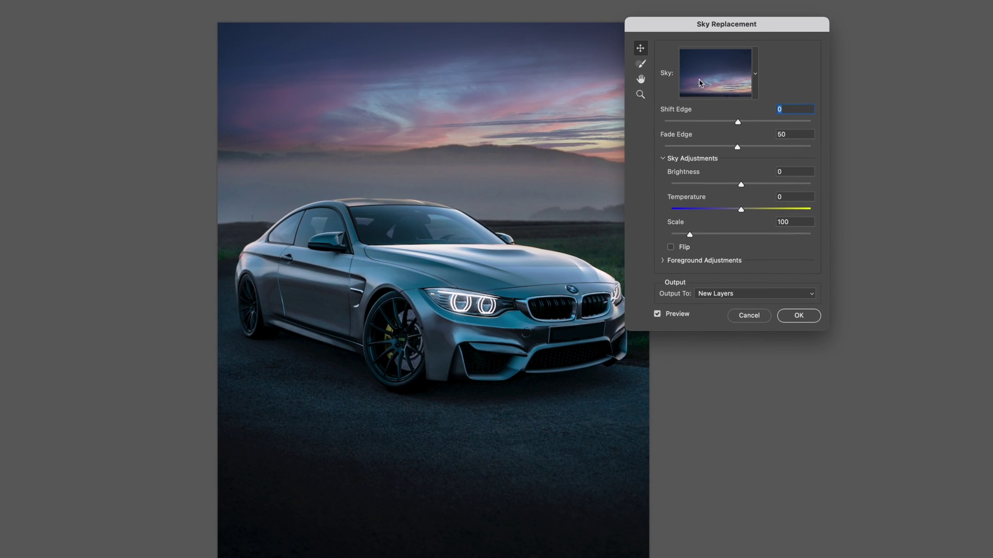
pyautogui.click(752, 86)
pyautogui.moveTo(770, 168); pyautogui.dragTo(771, 282)
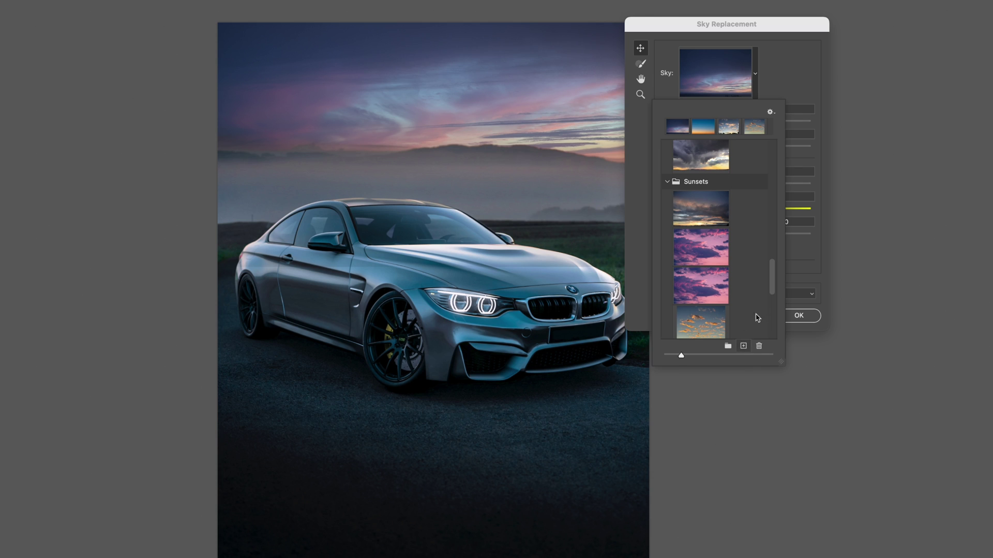
pyautogui.moveTo(774, 279); pyautogui.dragTo(775, 223)
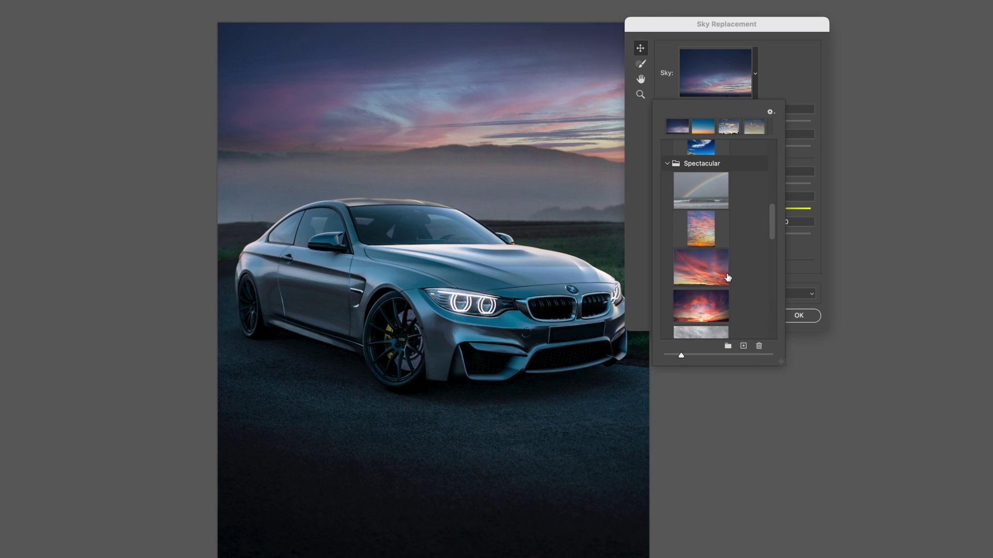
pyautogui.click(702, 305)
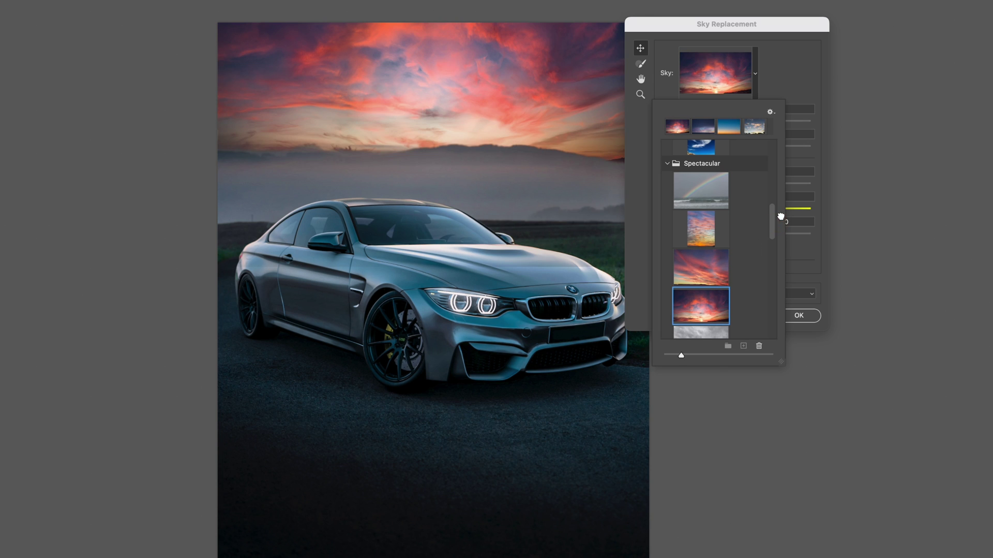
pyautogui.press('Up')
pyautogui.moveTo(771, 219)
pyautogui.mouseDown()
pyautogui.moveTo(771, 333)
pyautogui.moveTo(771, 317)
pyautogui.mouseUp()
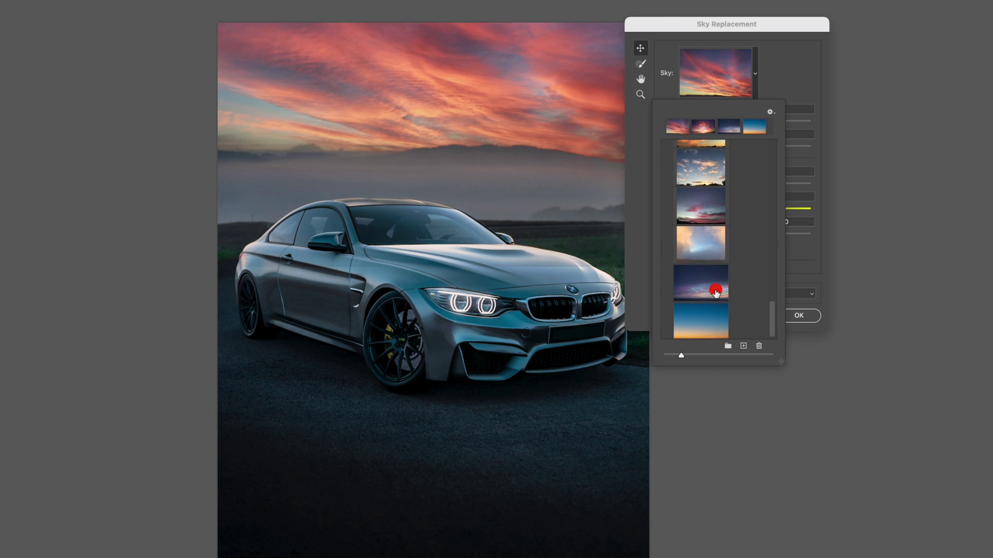
pyautogui.click(716, 293)
pyautogui.click(781, 41)
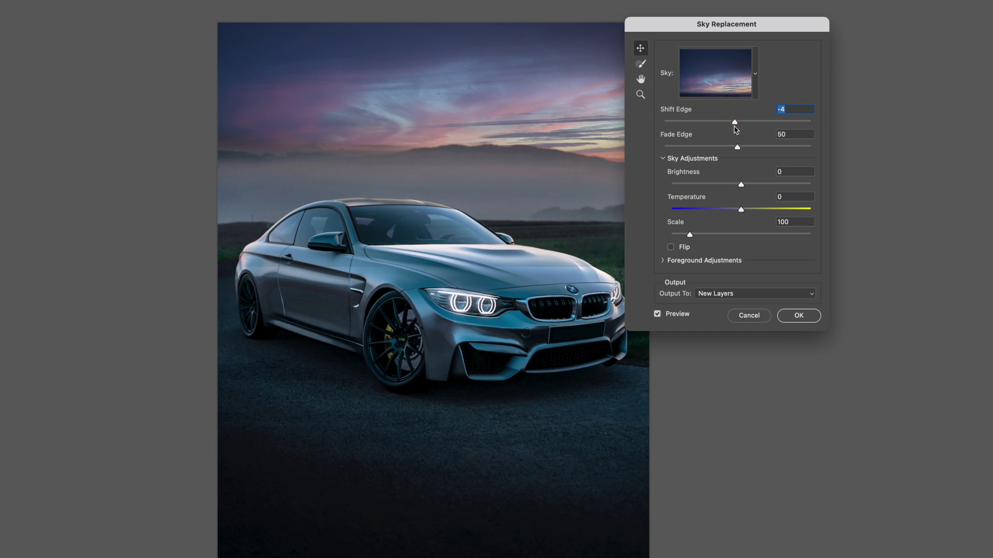
# - Set Shift Edge to -4, Fade Edge to 81, Brightness to 6, Temperature to -16 and Scale to 114, and output the sky to new layers
pyautogui.moveTo(739, 147); pyautogui.dragTo(756, 148)
pyautogui.moveTo(778, 150); pyautogui.dragTo(782, 150)
pyautogui.moveTo(748, 185); pyautogui.dragTo(739, 210)
pyautogui.moveTo(694, 236); pyautogui.dragTo(696, 237)
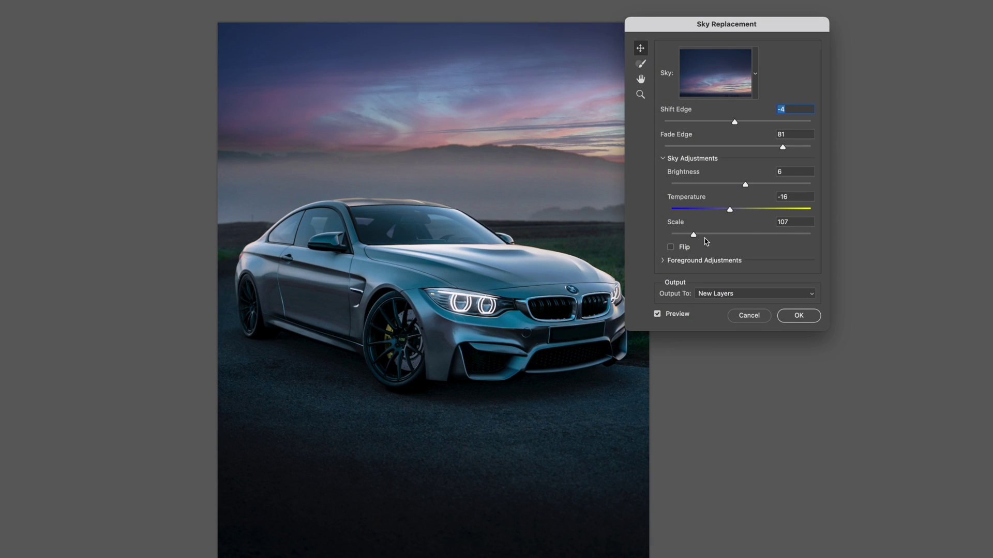
pyautogui.moveTo(696, 236); pyautogui.dragTo(698, 237)
pyautogui.click(784, 314)
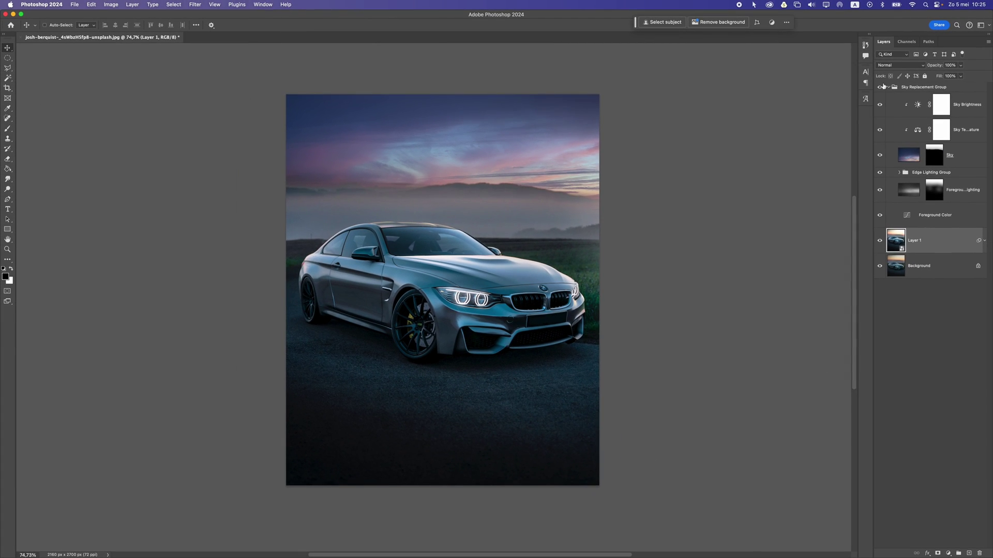
# - Collapse the Sky Replacement Group and compare the image without and with the replaced sky
pyautogui.click(888, 87)
pyautogui.click(881, 88)
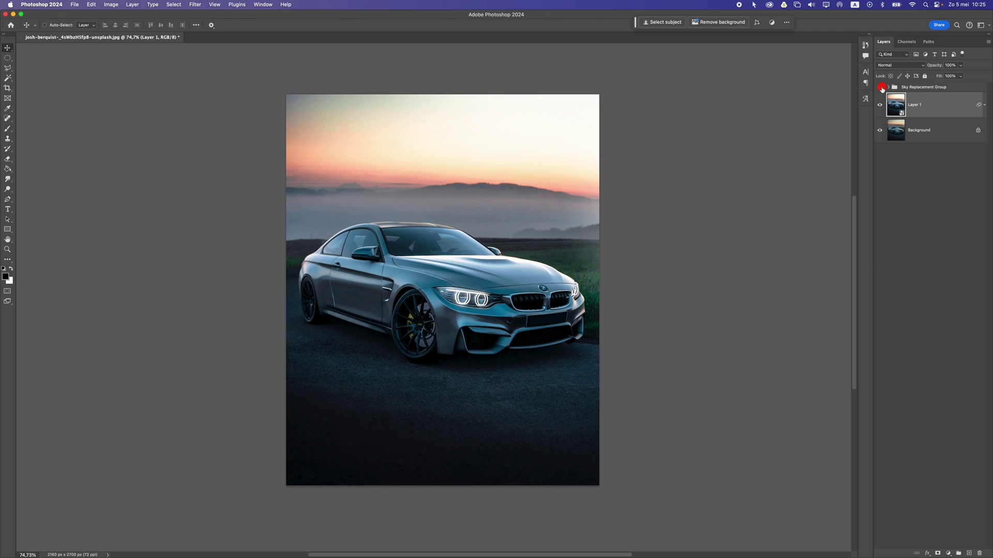
pyautogui.click(881, 88)
# - Compare the car's front without and with the Sky Replacement Group, and add a layer mask to that group
pyautogui.scroll(6, 481, 303)
pyautogui.scroll(1, 523, 271)
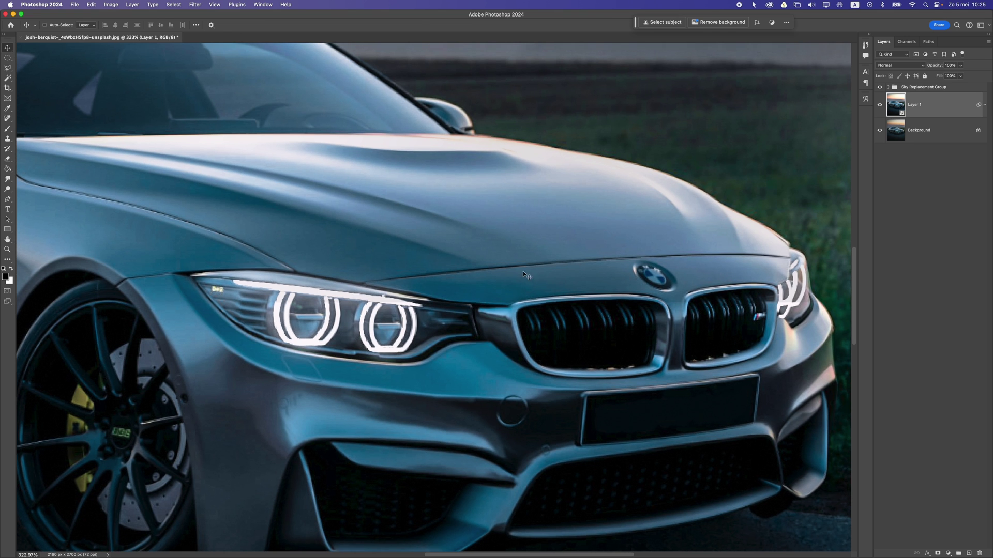
pyautogui.click(880, 88)
pyautogui.click(880, 87)
pyautogui.click(906, 88)
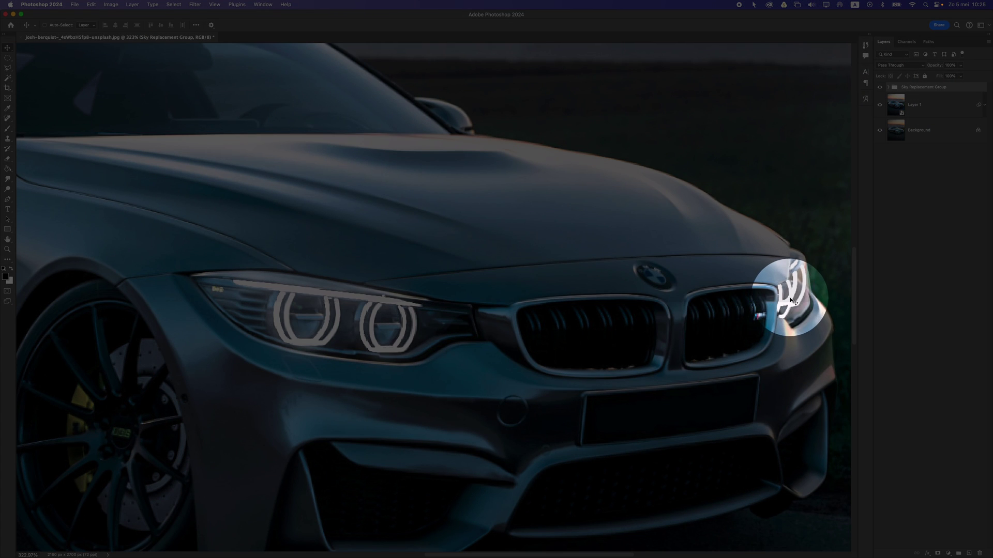
pyautogui.click(712, 294)
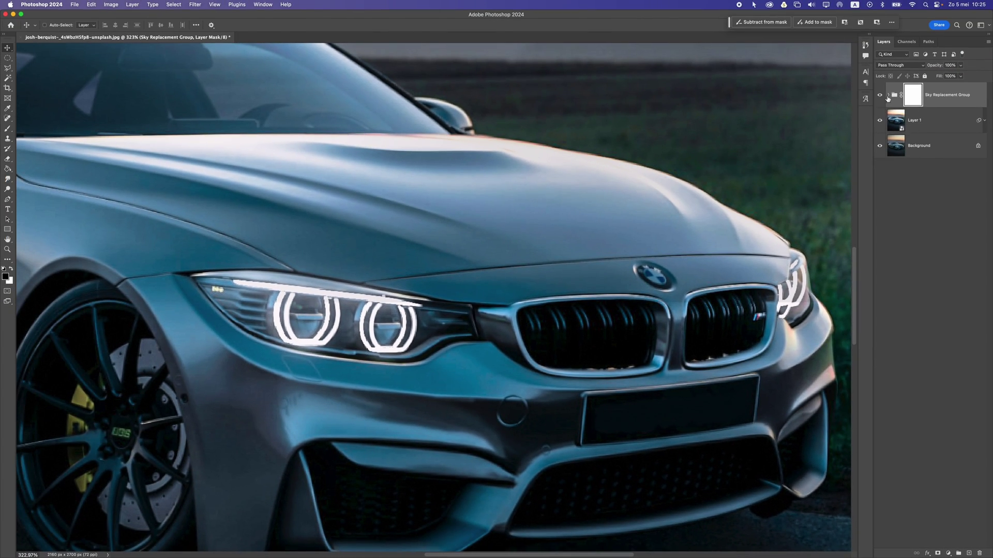
# - Set up the Brush tool with the Soft Round tip at 0% hardness and 100% flow
pyautogui.moveTo(7, 128); pyautogui.dragTo(33, 131)
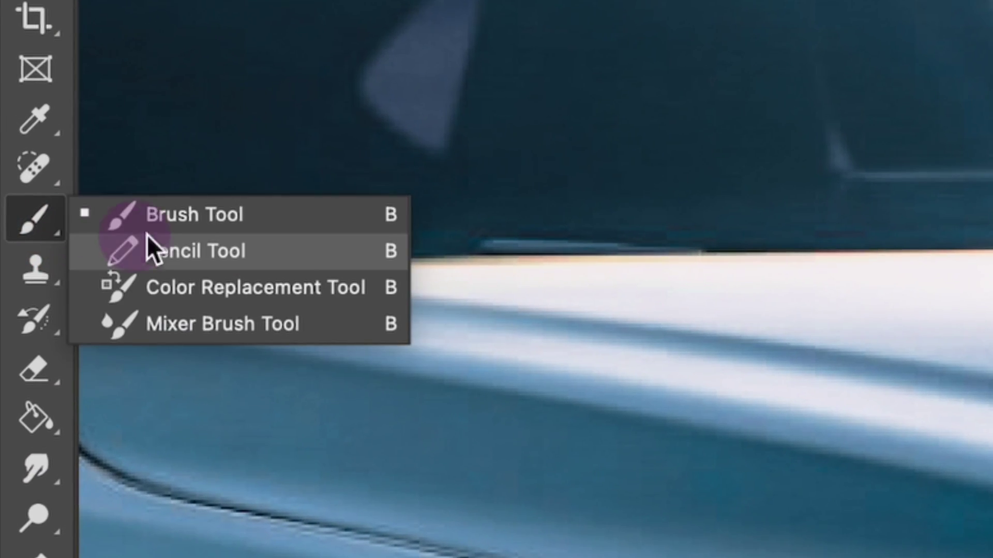
pyautogui.click(159, 231)
pyautogui.click(80, 24)
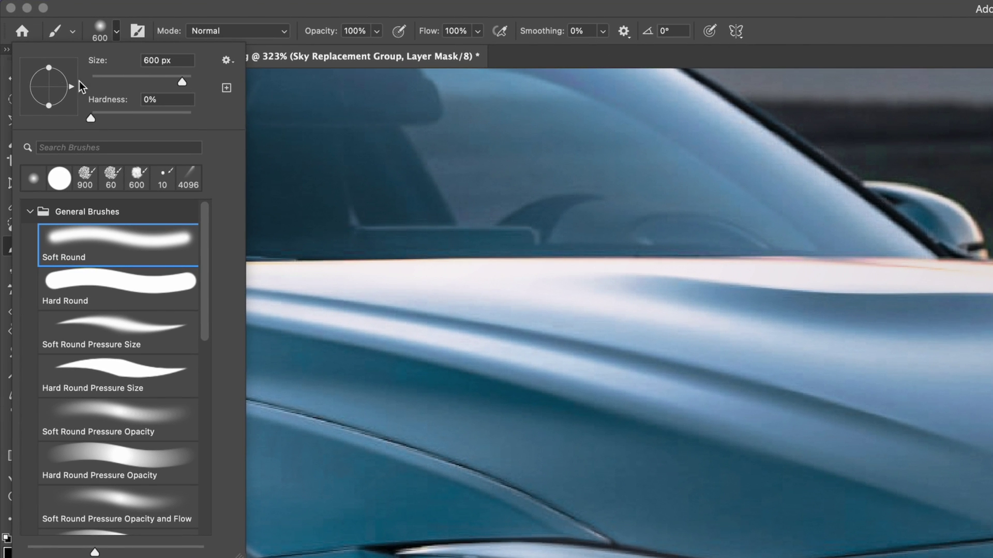
pyautogui.click(73, 254)
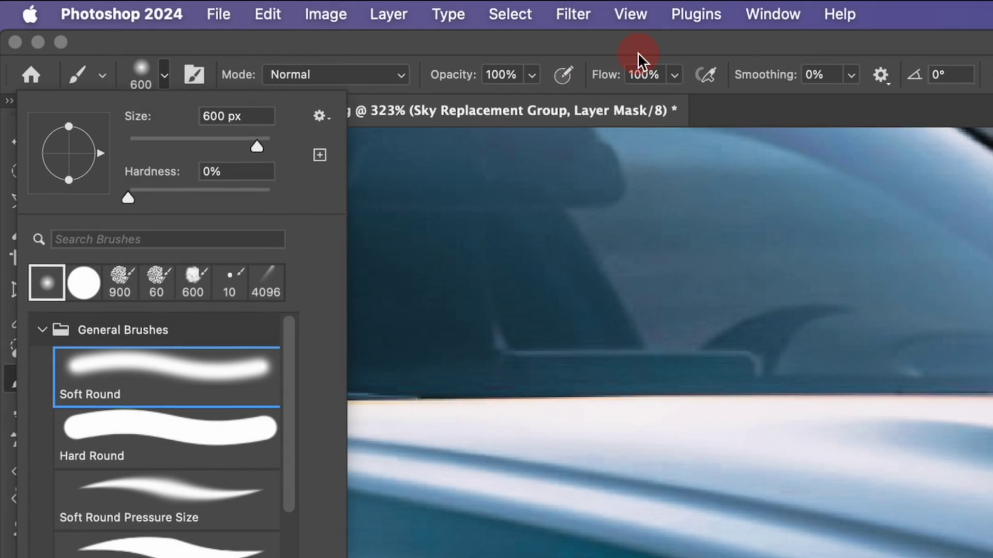
pyautogui.click(638, 54)
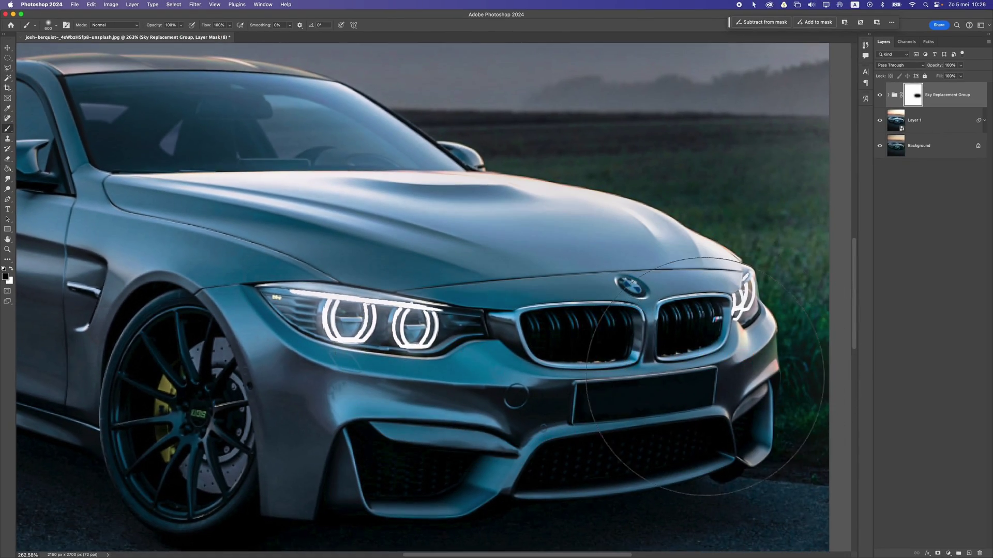
# - Paint black on the Sky Replacement Group's mask across the whole car to remove the sky tint from it
pyautogui.scroll(-3, 705, 376)
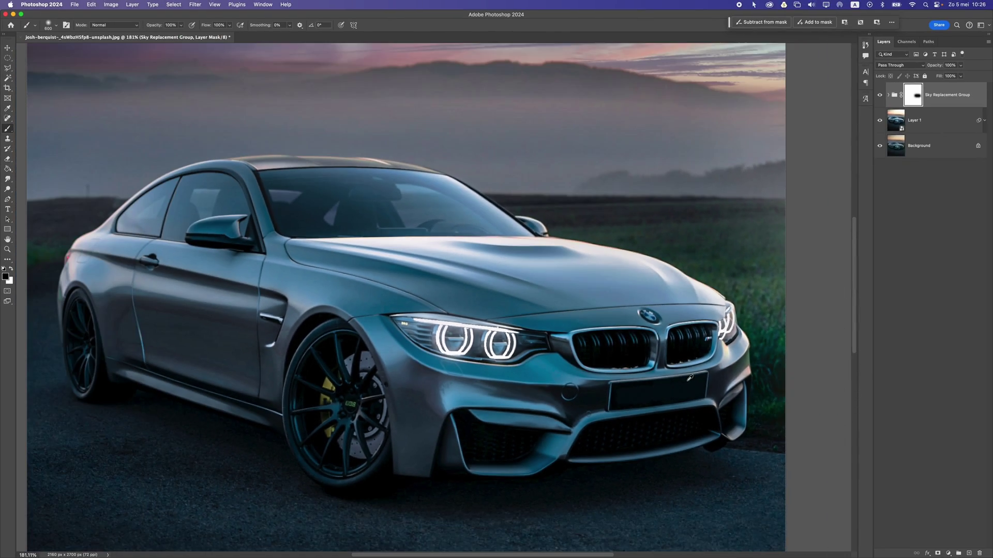
pyautogui.moveTo(250, 355); pyautogui.dragTo(484, 355)
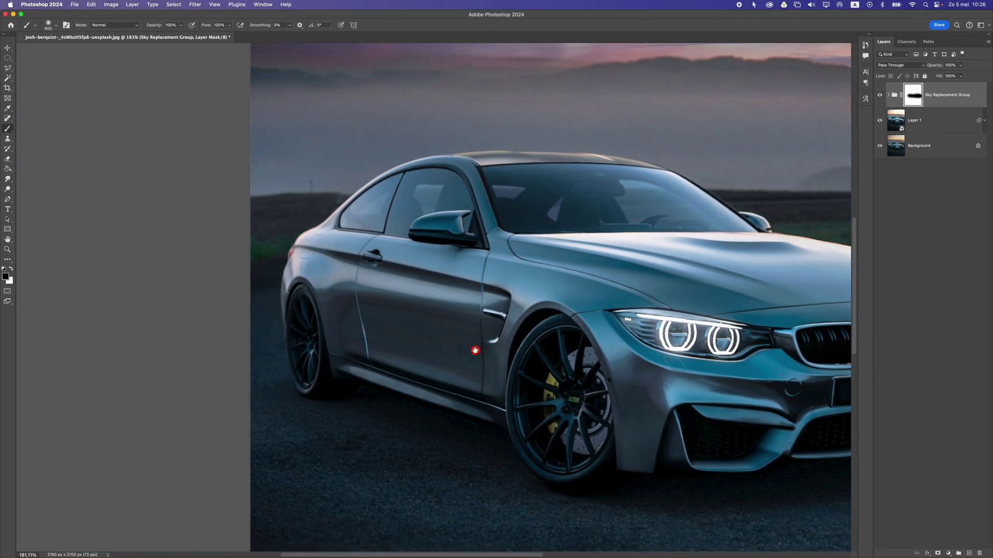
pyautogui.scroll(-5, 637, 346)
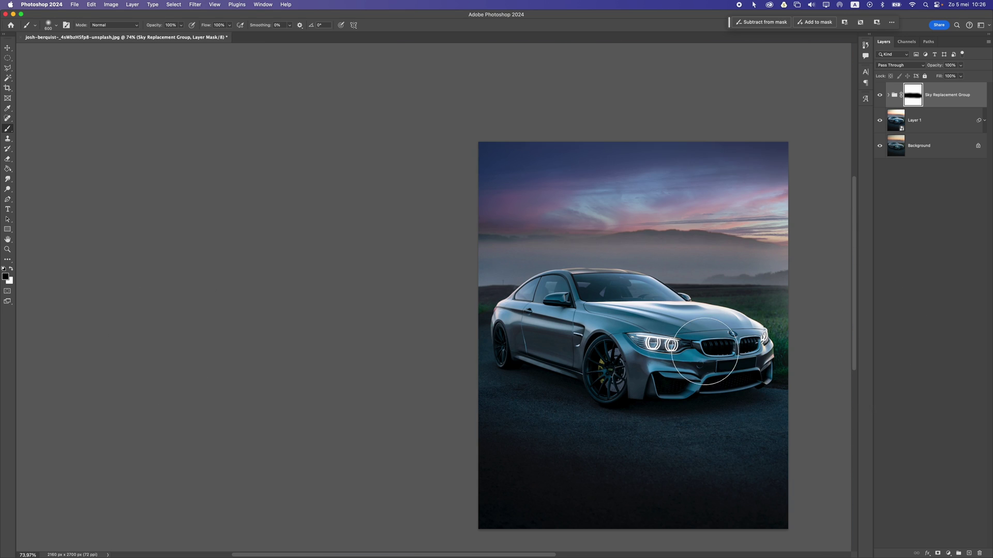
pyautogui.scroll(-1, 703, 341)
pyautogui.moveTo(654, 299); pyautogui.dragTo(514, 277)
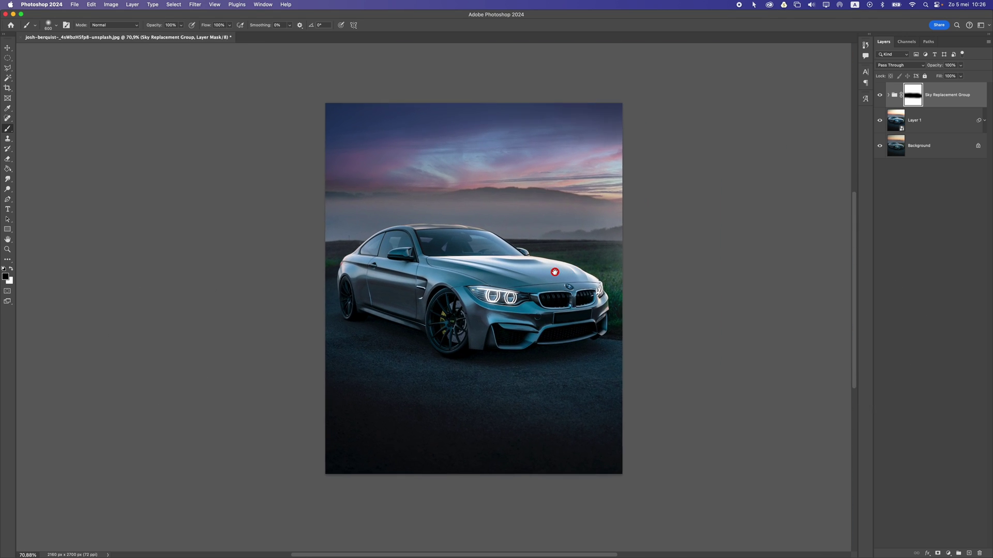
pyautogui.scroll(2, 595, 248)
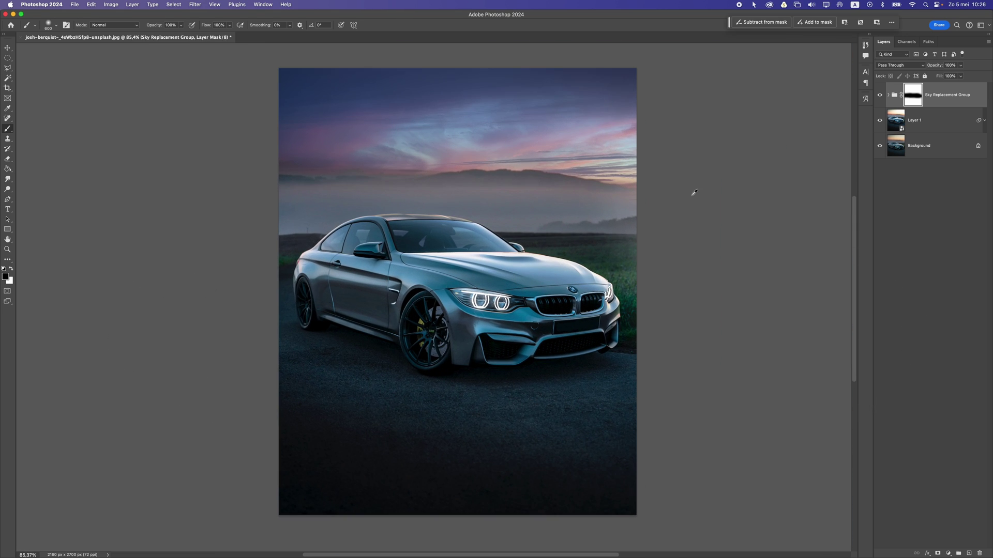
pyautogui.click(7, 47)
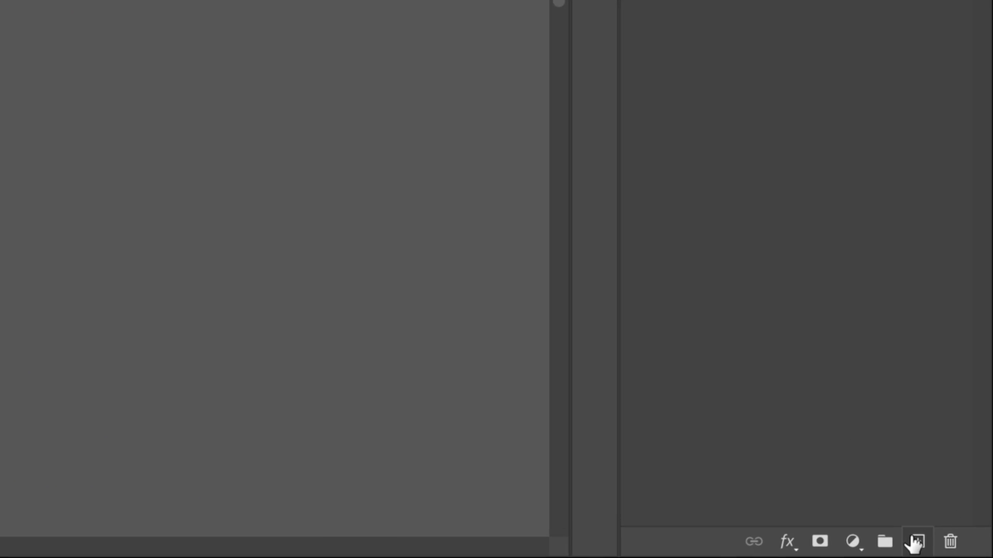
# - Create a new layer above the Sky Replacement Group and set the brush's foreground color to the warm light tone ffe7cb
pyautogui.click(969, 554)
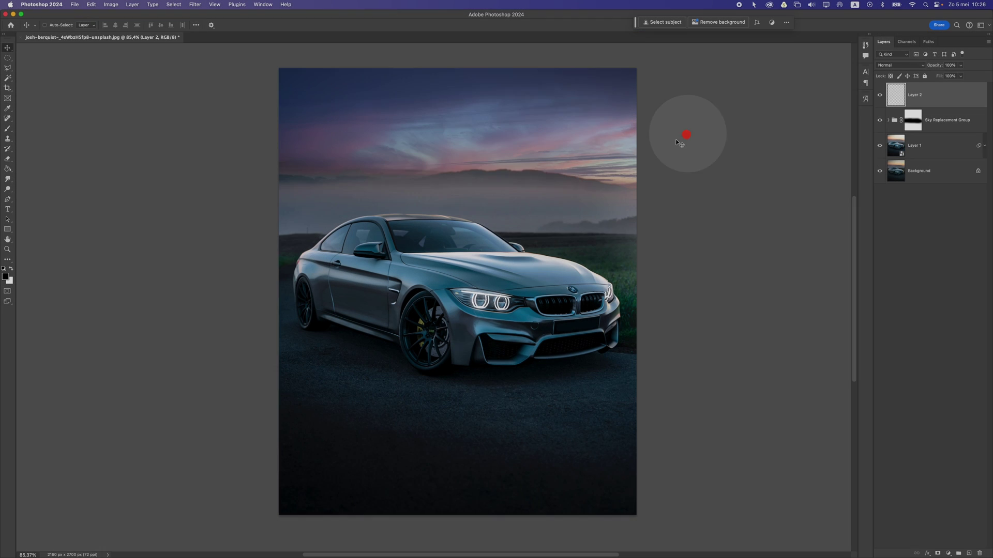
pyautogui.press('b')
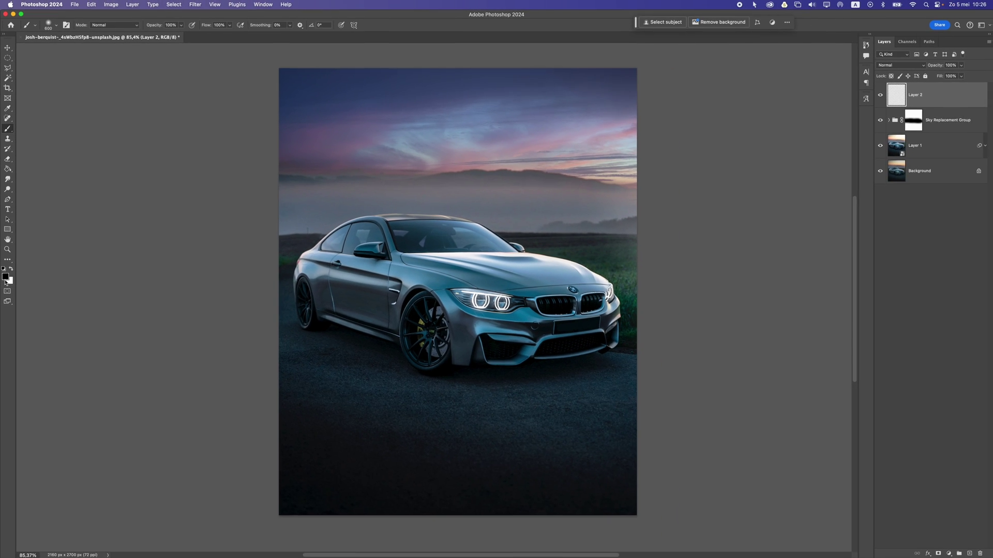
pyautogui.click(9, 275)
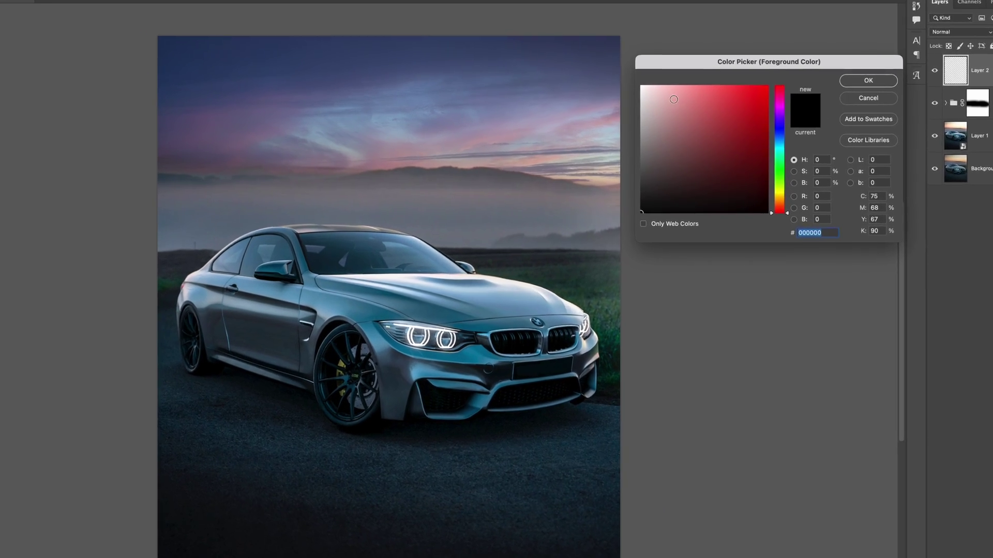
pyautogui.click(593, 183)
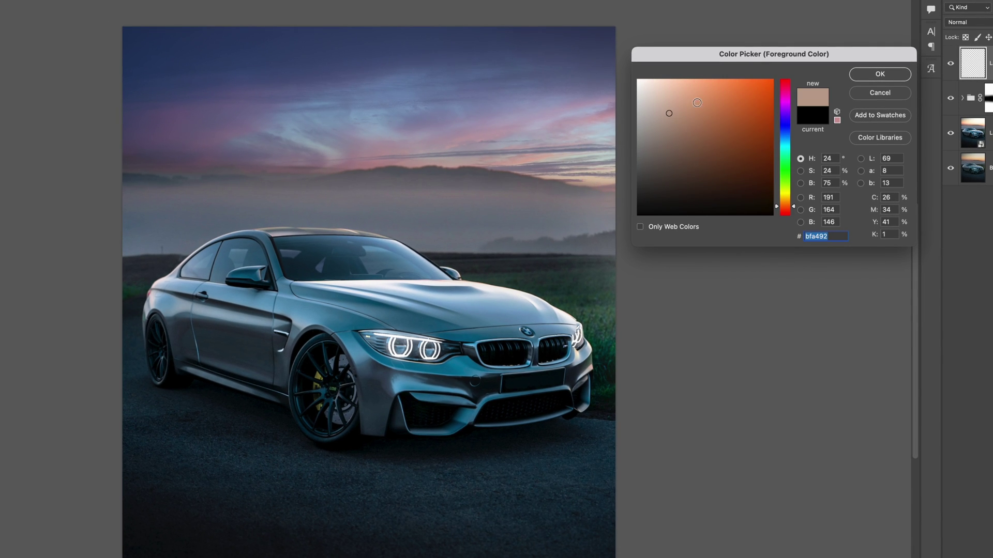
pyautogui.moveTo(669, 113); pyautogui.dragTo(676, 76)
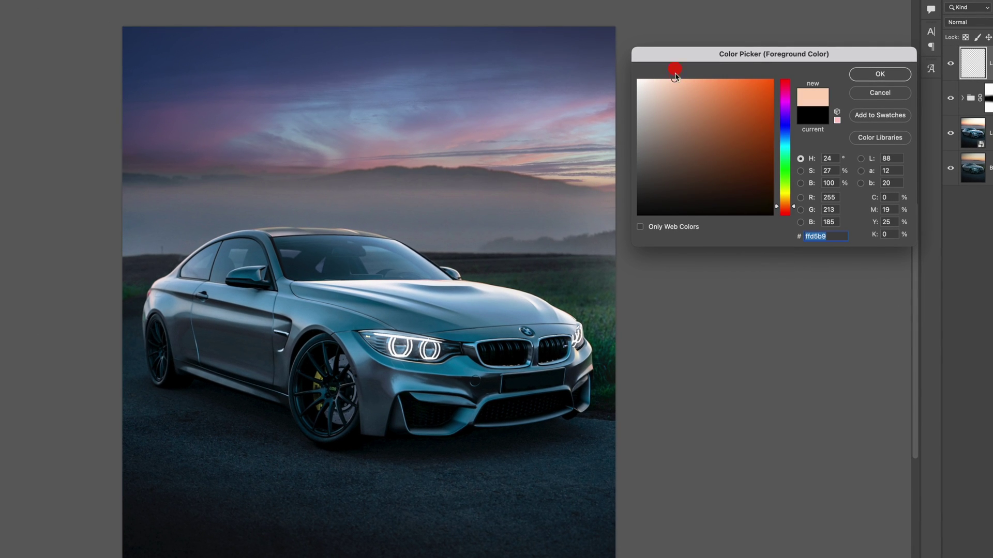
pyautogui.moveTo(785, 208); pyautogui.dragTo(785, 204)
pyautogui.moveTo(660, 88); pyautogui.dragTo(664, 73)
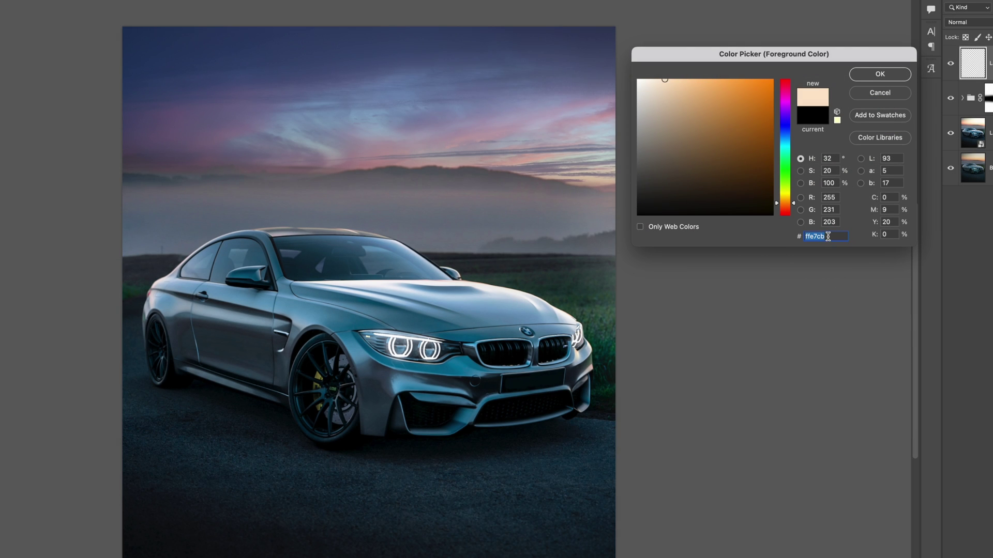
pyautogui.click(879, 75)
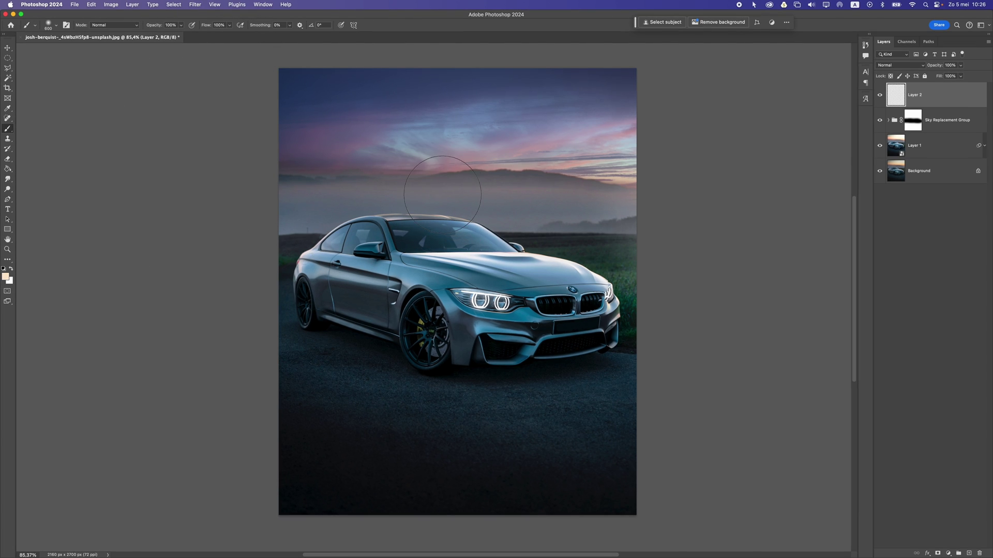
# - Paint a single soft dab of light above the car's roof and move it toward the hills behind the hood
pyautogui.click(440, 192)
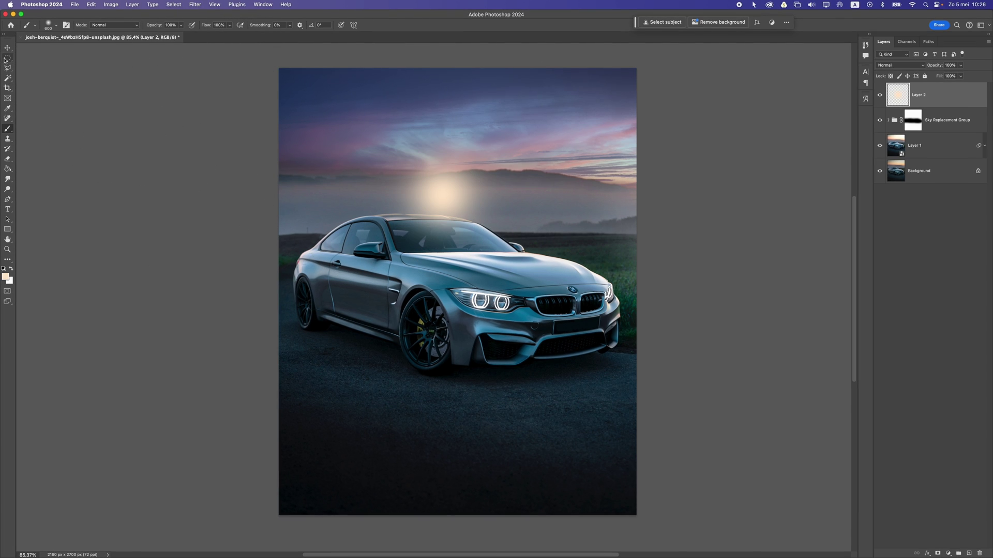
pyautogui.click(7, 48)
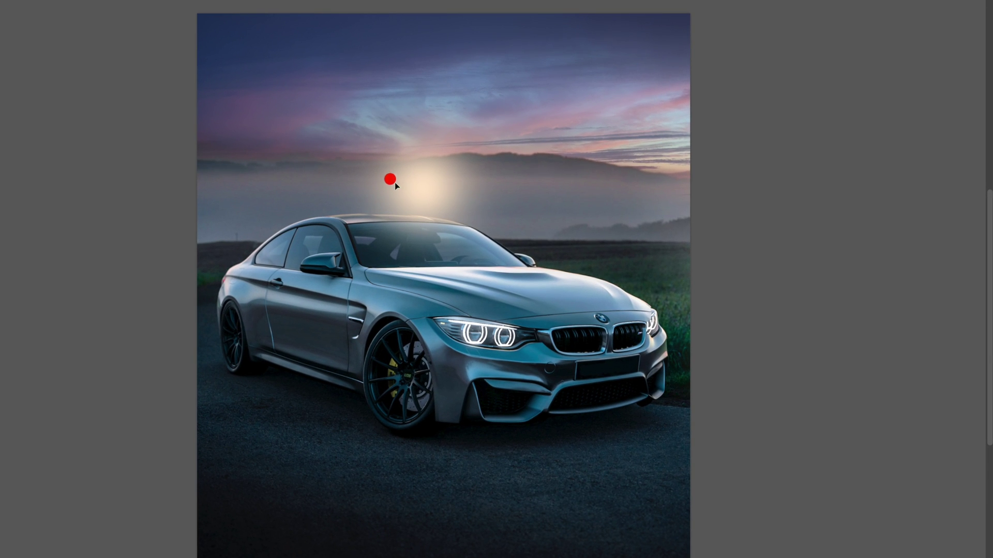
pyautogui.moveTo(395, 182); pyautogui.dragTo(482, 190)
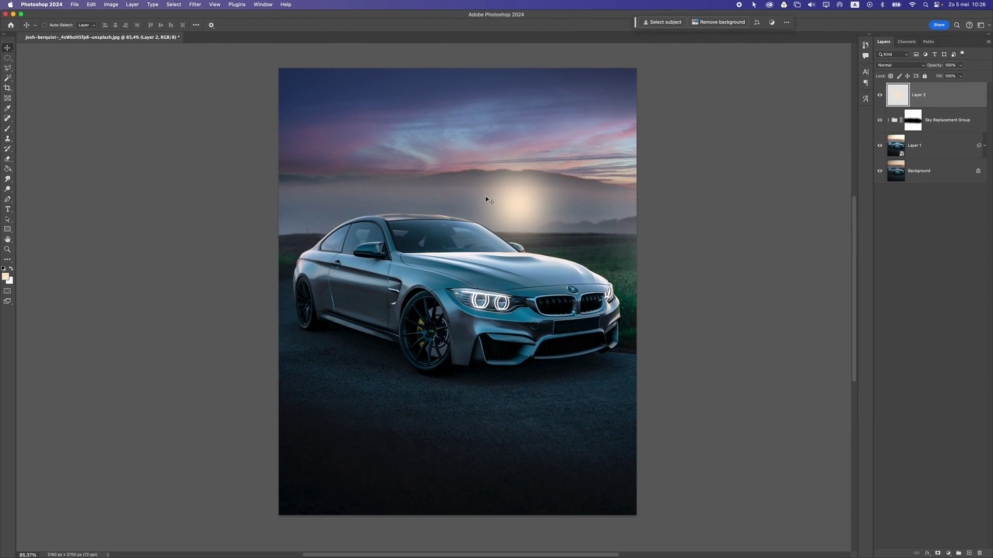
# - Enlarge the light dab with Free Transform and place its center at the photo's right edge, in the sky
pyautogui.press('super+t')
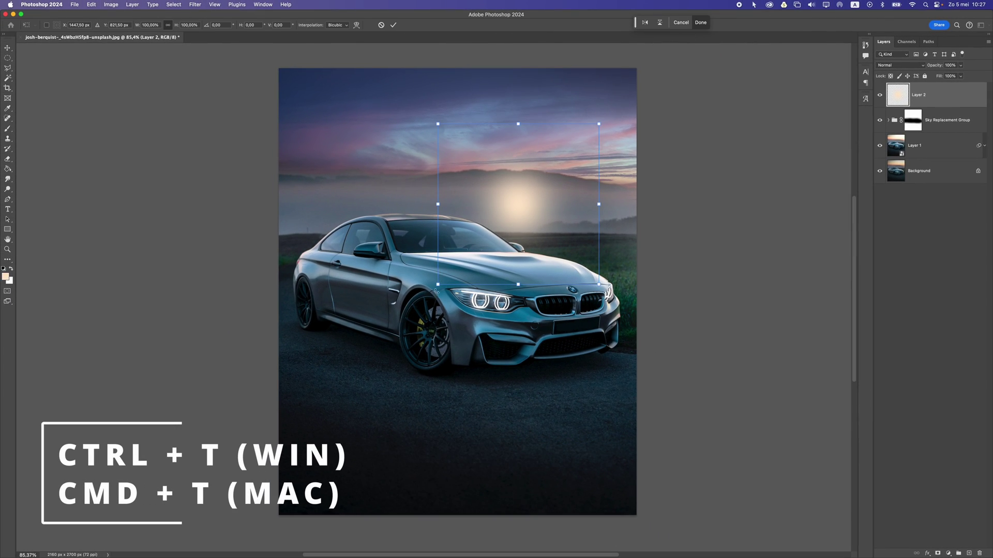
pyautogui.moveTo(439, 285); pyautogui.dragTo(164, 376)
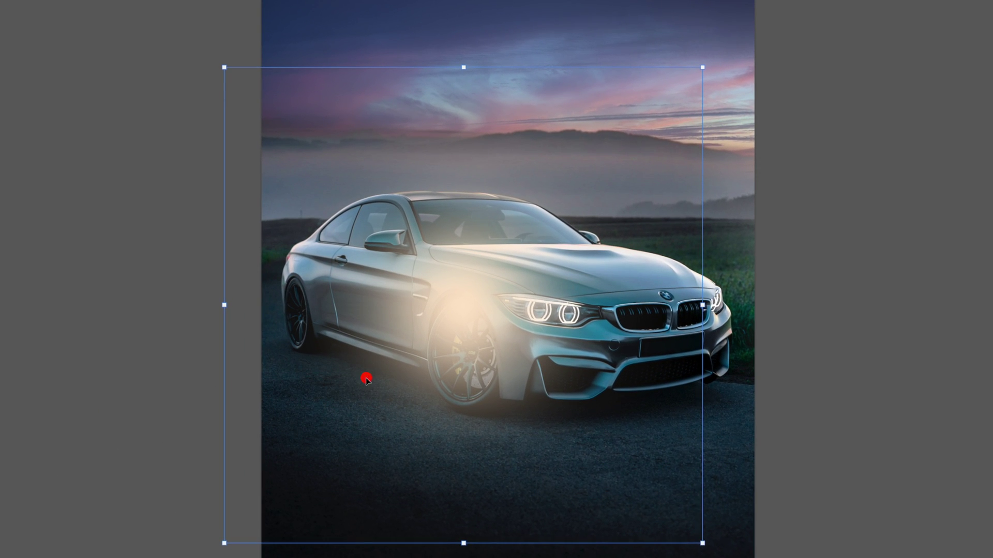
pyautogui.moveTo(366, 380); pyautogui.dragTo(680, 183)
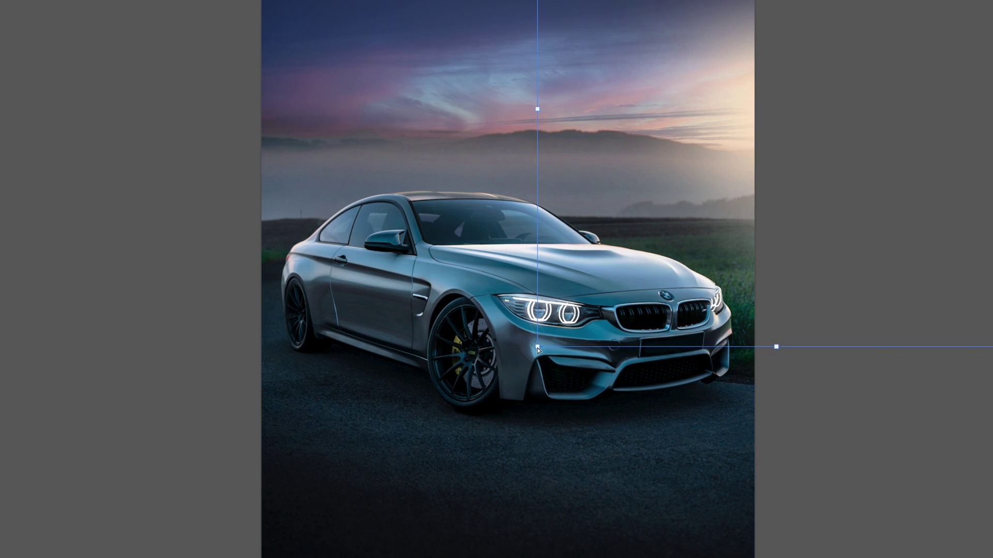
# - Distort the glow by pulling its lower-left corner far outward, and lower it to the misty horizon at the photo's right edge
pyautogui.moveTo(538, 347); pyautogui.dragTo(1, 484)
pyautogui.moveTo(740, 151); pyautogui.dragTo(765, 221)
pyautogui.scroll(-3, 696, 225)
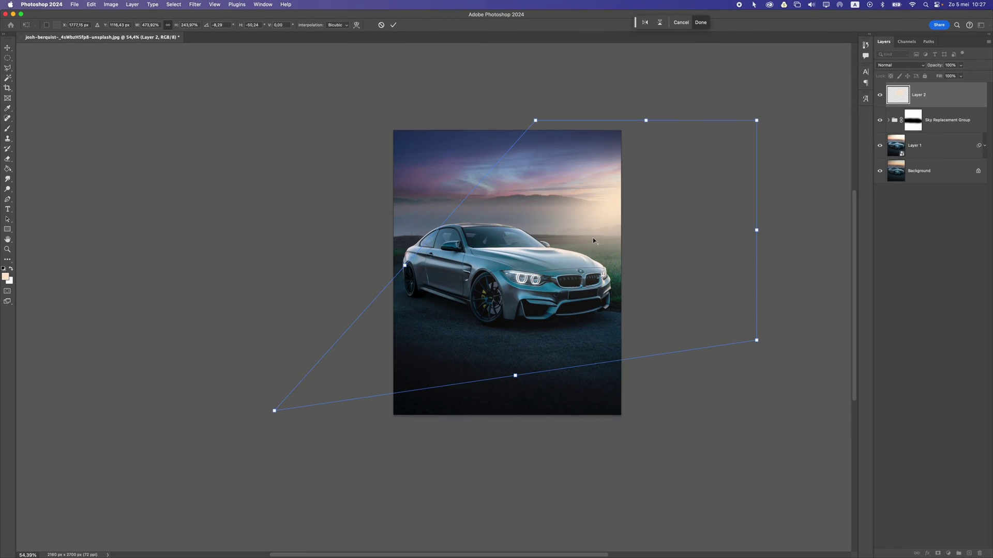
pyautogui.scroll(2, 695, 225)
pyautogui.scroll(-5, 695, 225)
pyautogui.scroll(4, 594, 239)
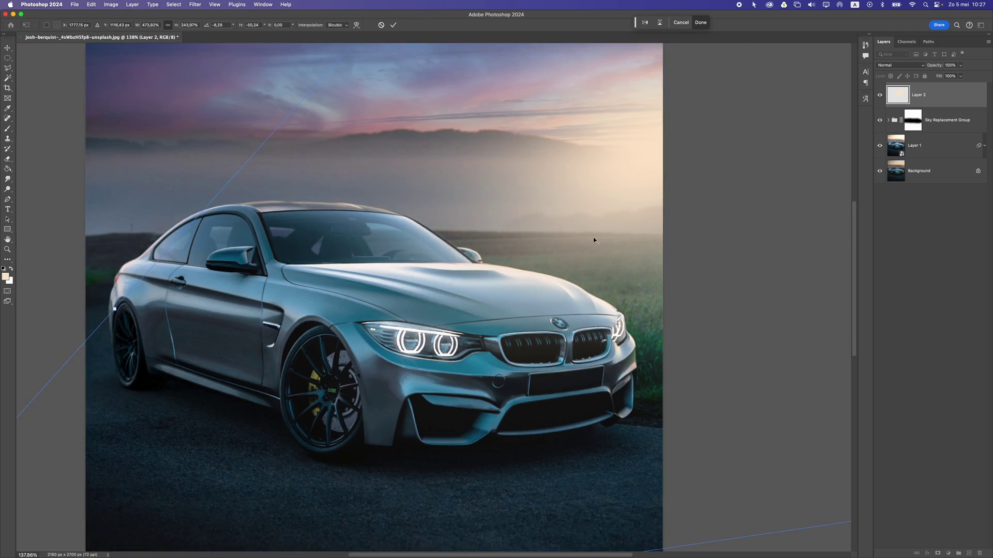
pyautogui.scroll(-3, 593, 239)
pyautogui.scroll(-1, 592, 239)
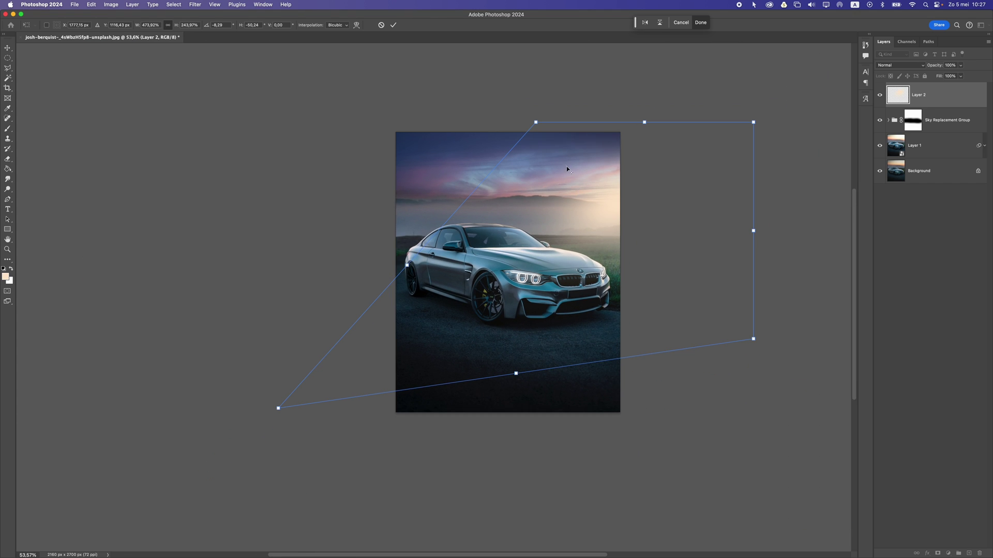
# - Pull the glow's upper-left corner inward, shift the glow farther past the photo's right edge, and rotate it clockwise
pyautogui.moveTo(536, 122); pyautogui.dragTo(597, 170)
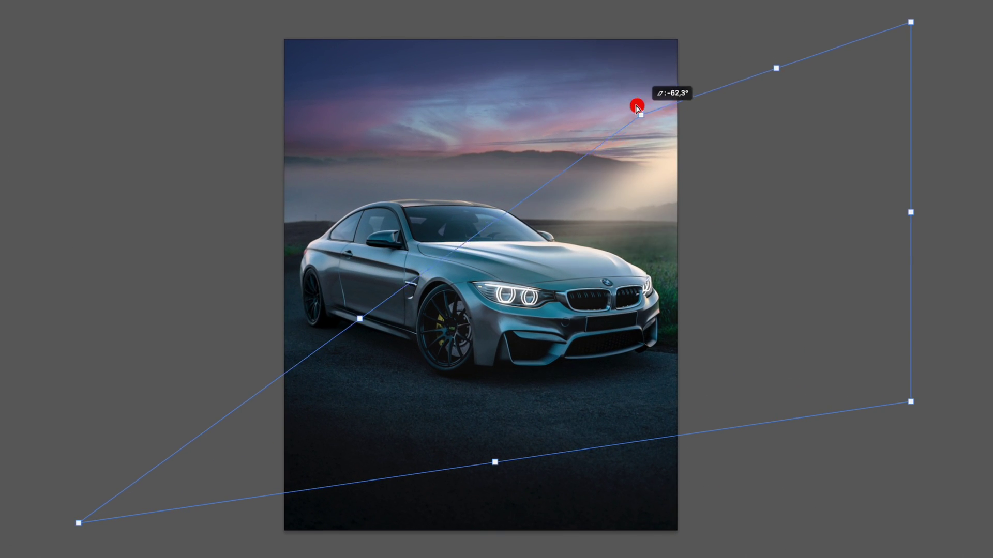
pyautogui.moveTo(637, 107); pyautogui.dragTo(594, 84)
pyautogui.moveTo(665, 153); pyautogui.dragTo(700, 160)
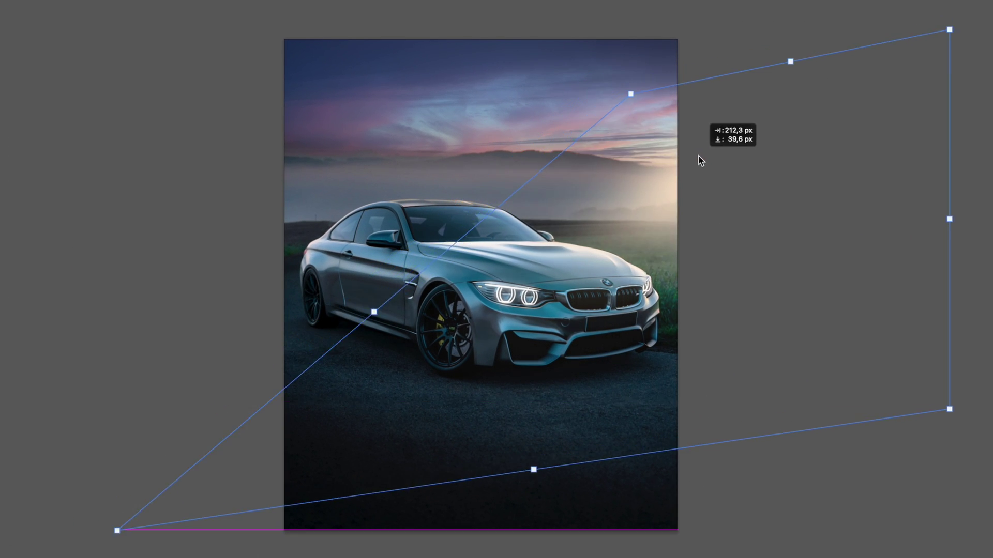
pyautogui.moveTo(726, 44); pyautogui.dragTo(798, 82)
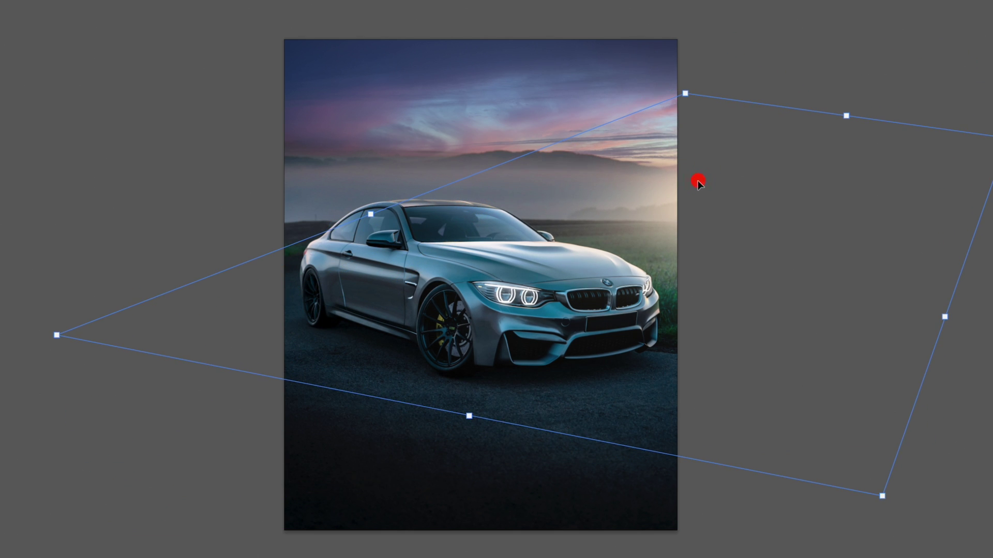
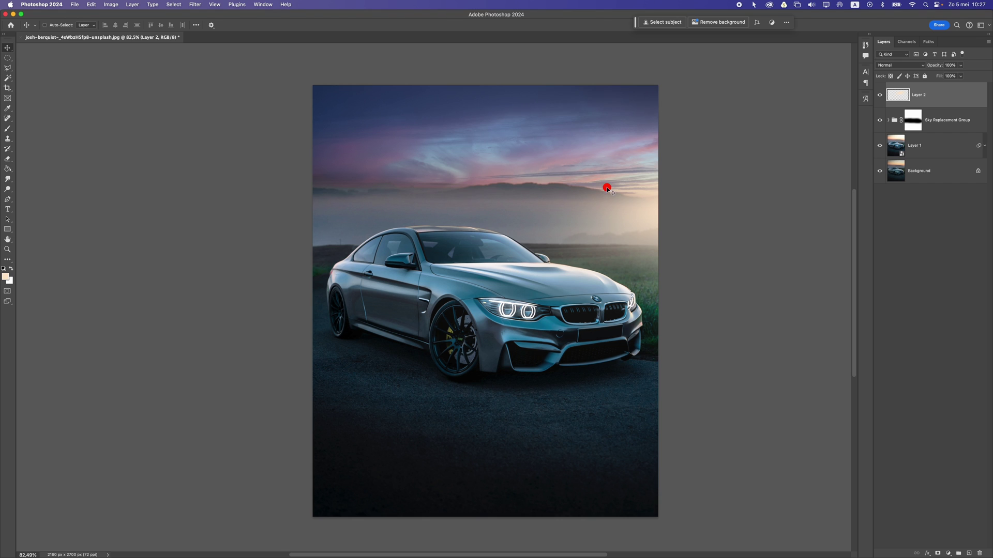
# - Try Screen blending on the light glow layer, and settle on Color Dodge as its blend mode
pyautogui.scroll(-2, 609, 189)
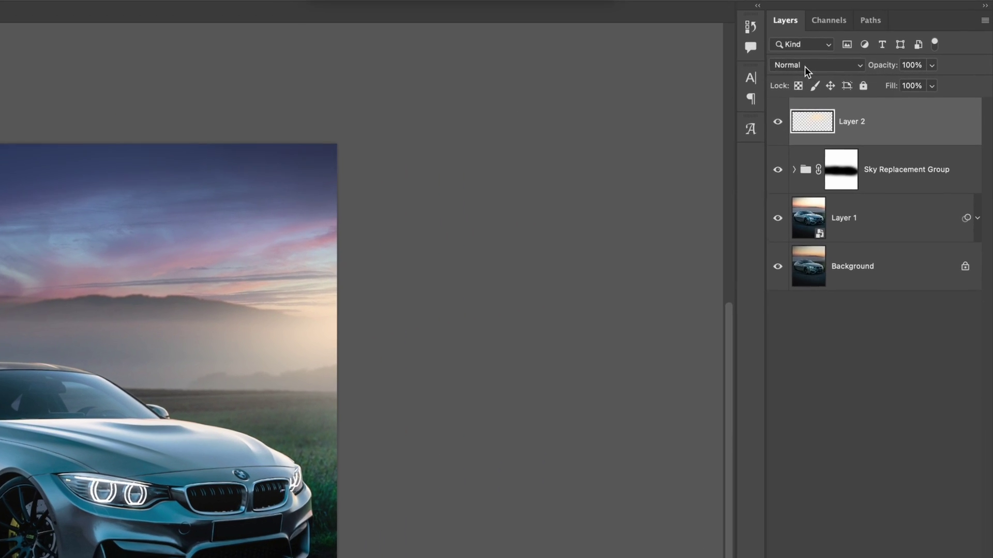
pyautogui.click(805, 66)
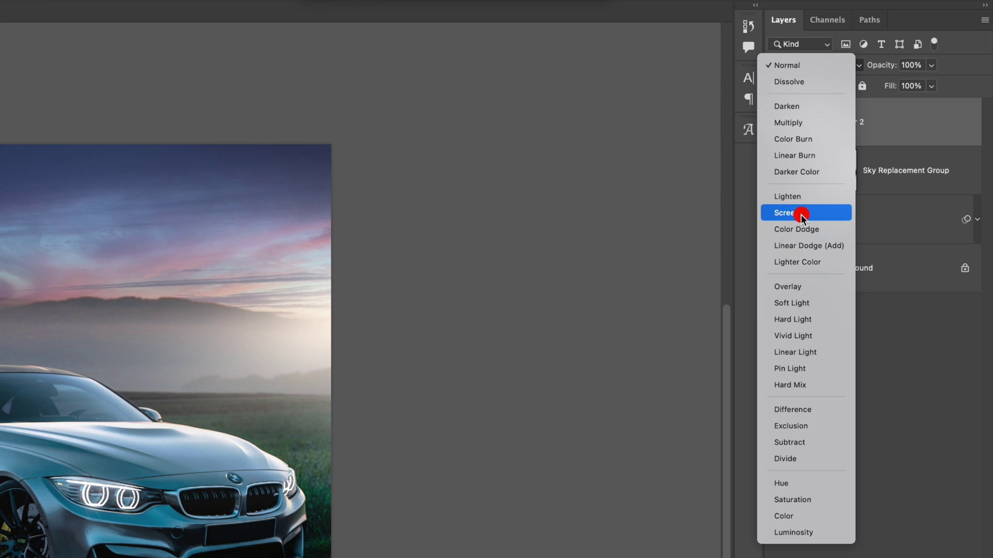
pyautogui.click(801, 214)
pyautogui.moveTo(361, 215)
pyautogui.mouseDown()
pyautogui.moveTo(316, 225)
pyautogui.moveTo(361, 202)
pyautogui.mouseUp()
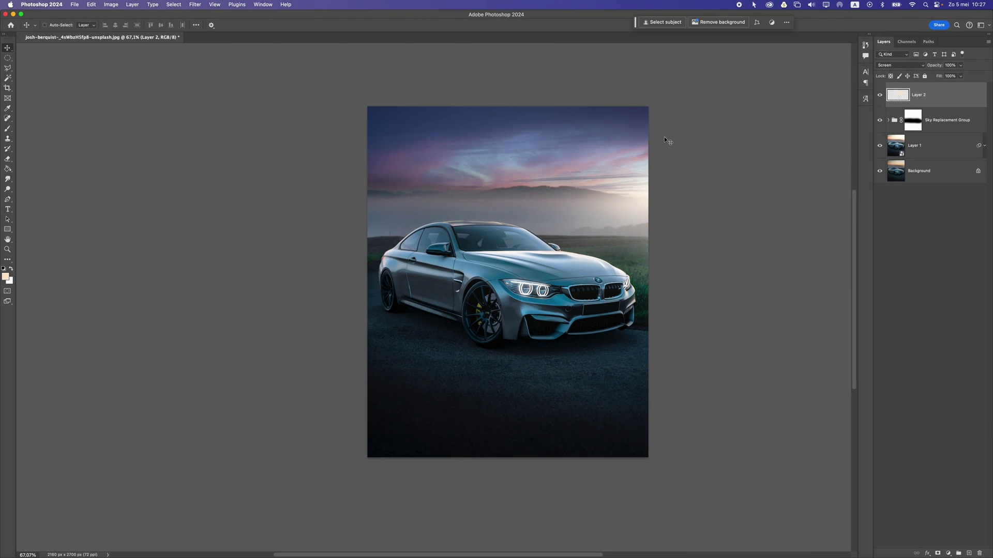
pyautogui.click(885, 65)
pyautogui.click(886, 74)
pyautogui.scroll(-10, 556, 248)
pyautogui.scroll(9, 566, 243)
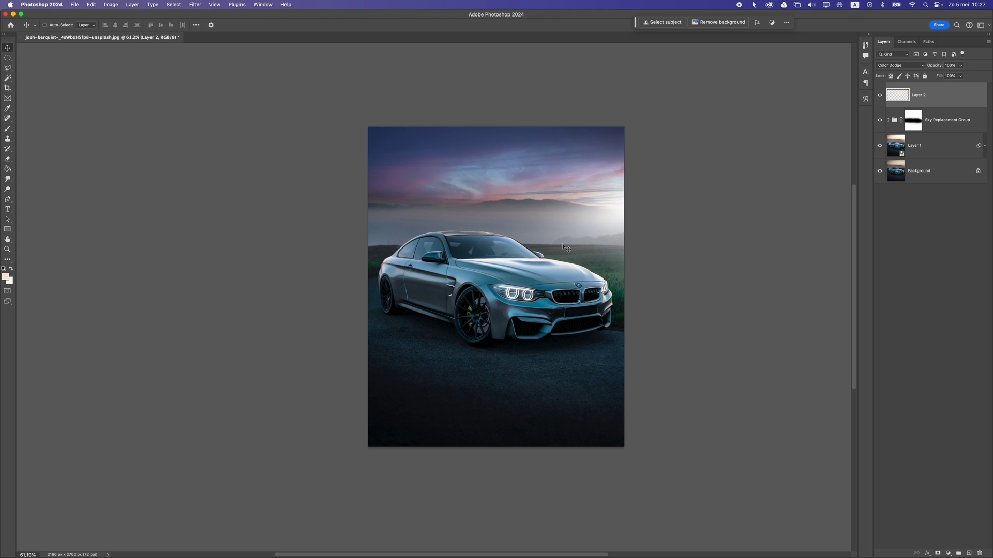
# - Duplicate the light glow layer and set the copy's blend mode to Overlay, keeping it at the photo's right edge
pyautogui.press('super+j')
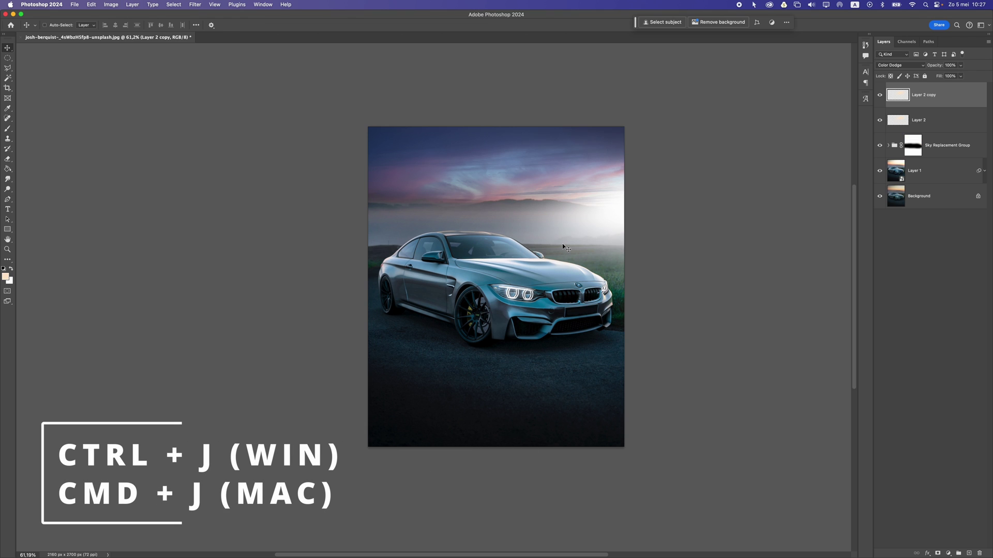
pyautogui.moveTo(617, 216); pyautogui.dragTo(507, 224)
pyautogui.press('super+z')
pyautogui.click(908, 66)
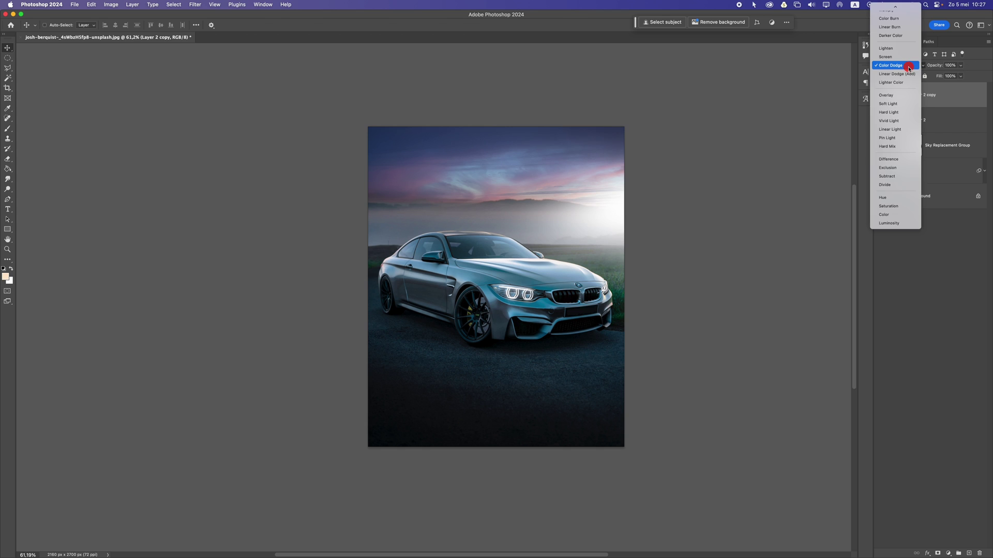
pyautogui.click(900, 97)
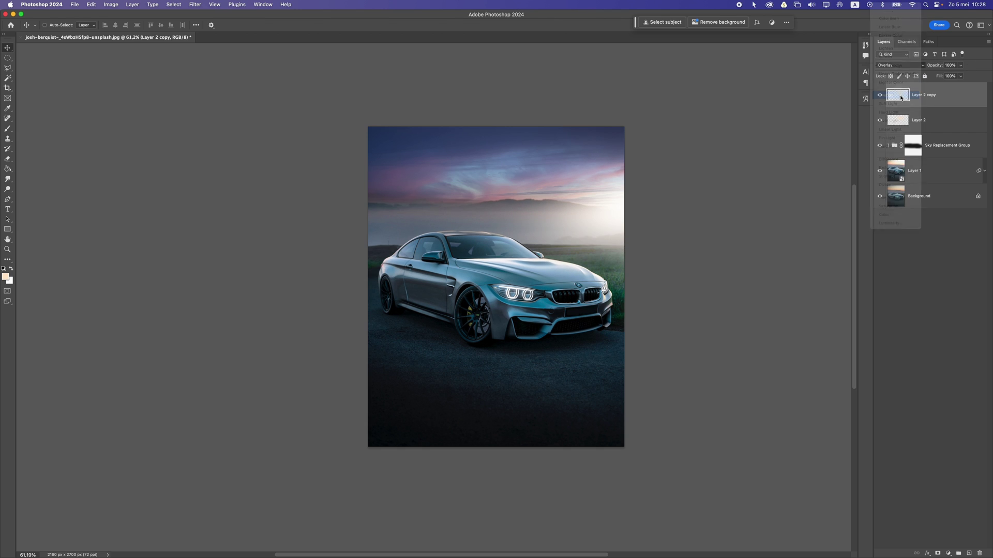
pyautogui.moveTo(637, 218)
pyautogui.mouseDown()
pyautogui.moveTo(550, 215)
pyautogui.moveTo(609, 250)
pyautogui.moveTo(627, 221)
pyautogui.mouseUp()
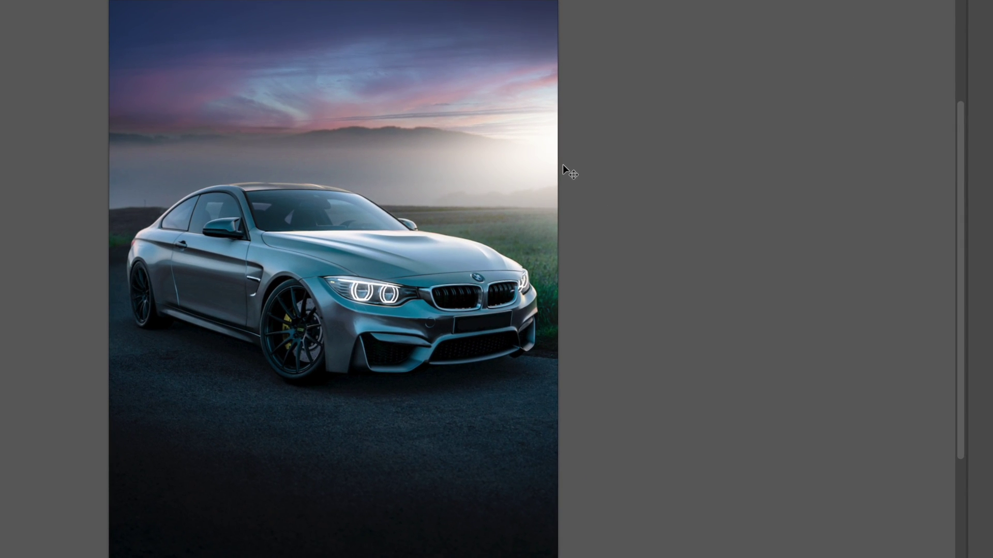
# - Colorize the glow copy with Hue/Saturation, using hue 41, saturation 100 and lightness -43
pyautogui.press('super+u')
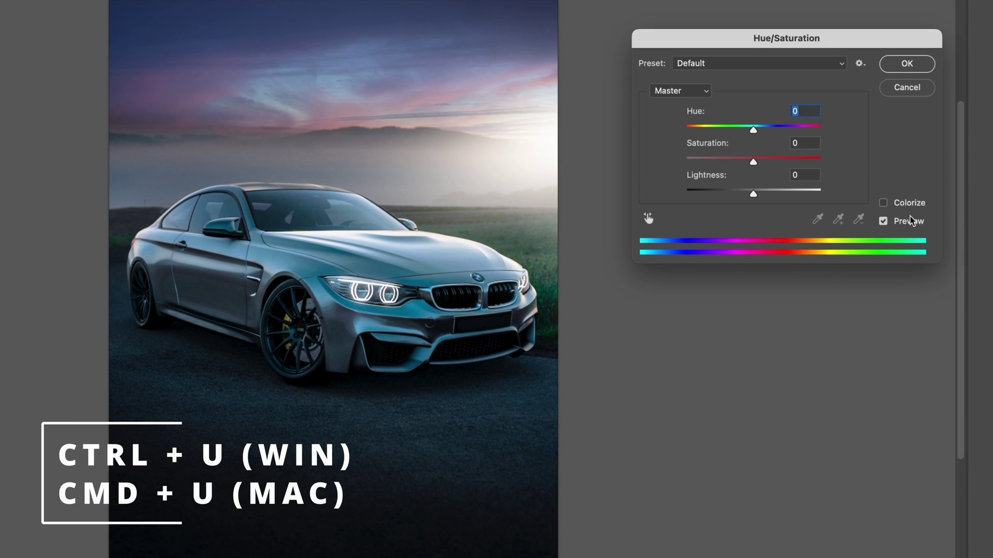
pyautogui.click(898, 205)
pyautogui.moveTo(739, 194); pyautogui.dragTo(723, 195)
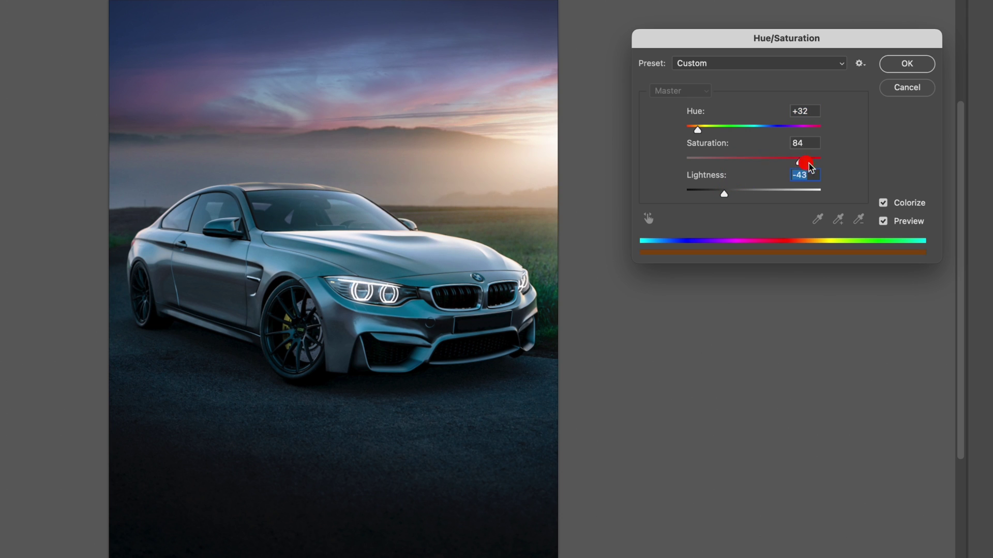
pyautogui.moveTo(834, 167); pyautogui.dragTo(834, 166)
pyautogui.moveTo(711, 134)
pyautogui.mouseDown()
pyautogui.moveTo(766, 126)
pyautogui.moveTo(691, 131)
pyautogui.moveTo(791, 133)
pyautogui.moveTo(694, 137)
pyautogui.moveTo(703, 136)
pyautogui.mouseUp()
pyautogui.scroll(-5, 389, 238)
pyautogui.scroll(5, 393, 233)
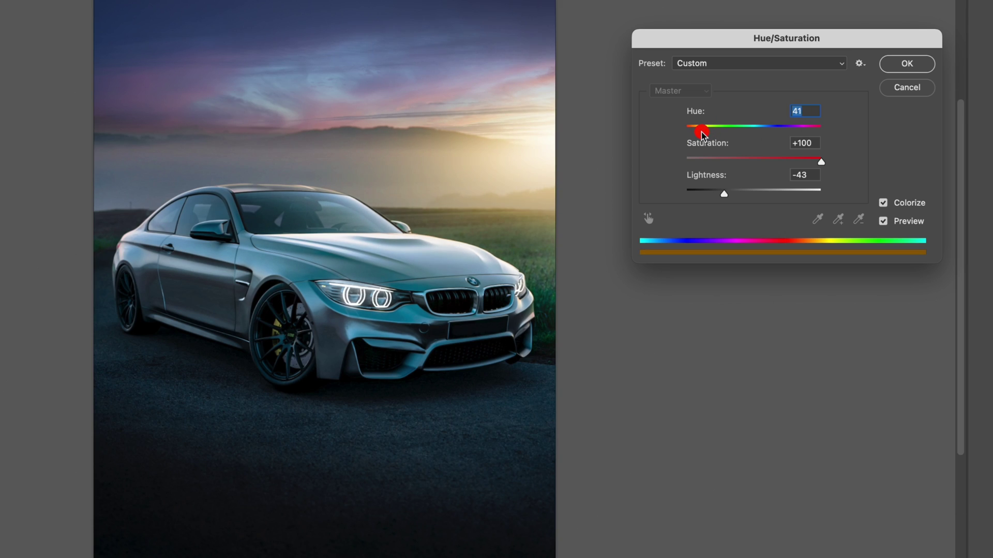
# - Lower the colorized glow's saturation slightly and apply the Hue/Saturation adjustment
pyautogui.moveTo(816, 161); pyautogui.dragTo(798, 162)
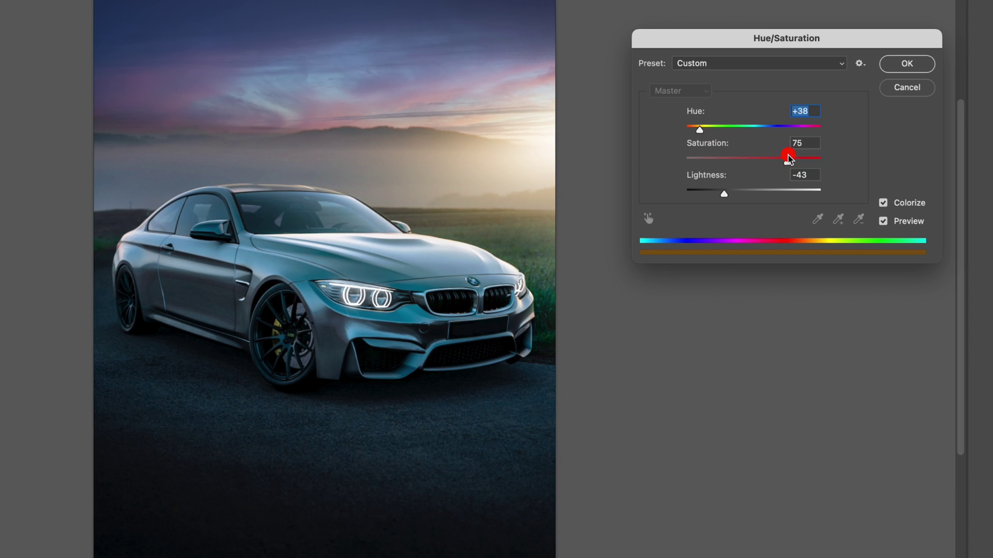
pyautogui.click(702, 129)
pyautogui.scroll(-5, 390, 258)
pyautogui.scroll(3, 390, 259)
pyautogui.click(928, 65)
# - Try the warm glow copy at different spots over the car, and move it back to the horizon at the photo's right edge
pyautogui.moveTo(490, 142); pyautogui.dragTo(383, 219)
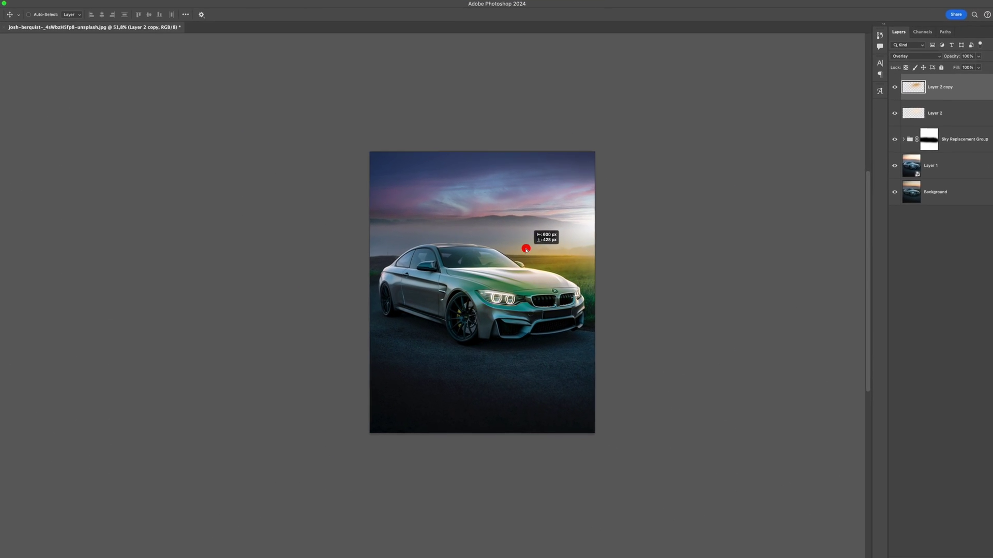
pyautogui.moveTo(526, 248); pyautogui.dragTo(479, 270)
pyautogui.moveTo(480, 227); pyautogui.dragTo(547, 248)
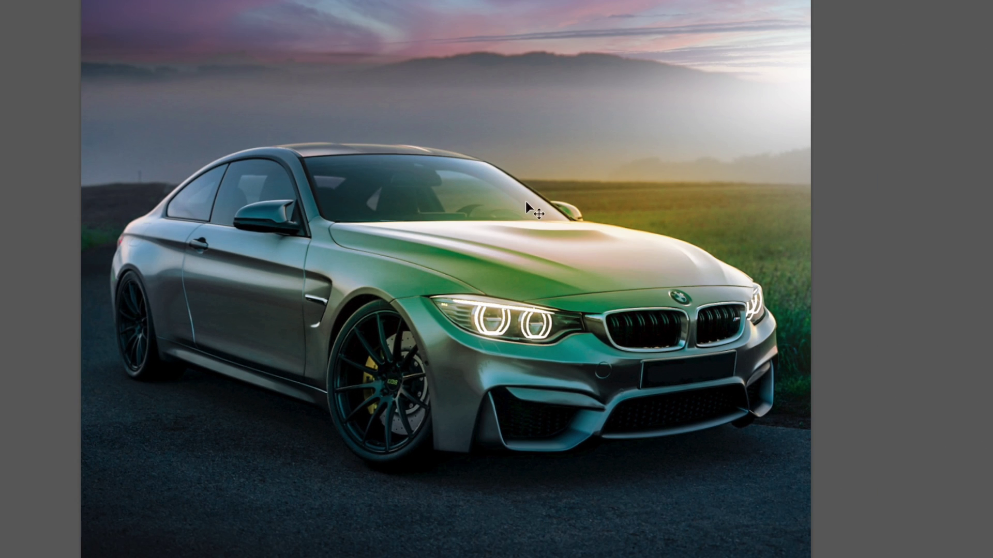
pyautogui.moveTo(540, 179); pyautogui.dragTo(774, 23)
pyautogui.moveTo(691, 100); pyautogui.dragTo(741, 106)
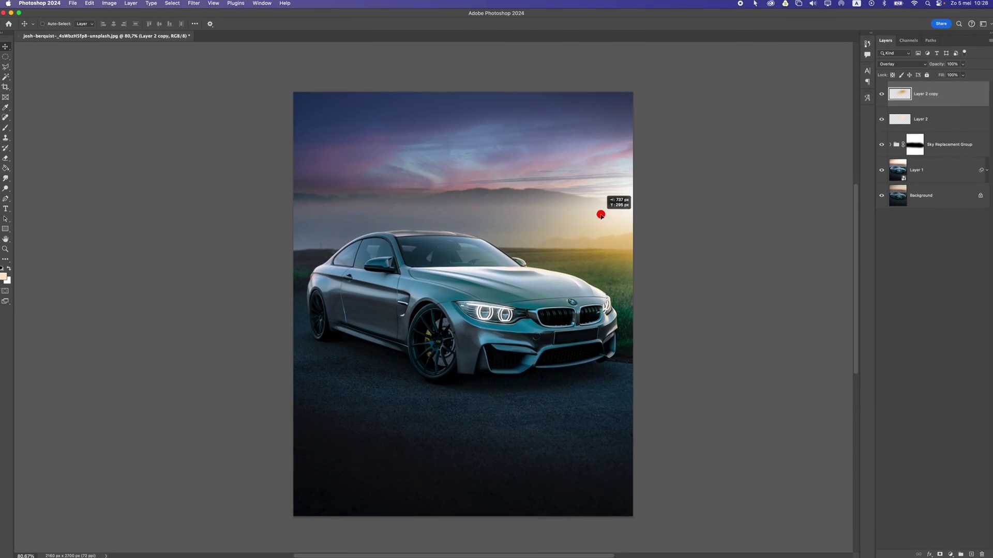
pyautogui.moveTo(600, 215); pyautogui.dragTo(601, 217)
# - Reduce the layer opacity of the warm glow copy to soften its yellow light
pyautogui.scroll(-5, 600, 217)
pyautogui.scroll(2, 601, 216)
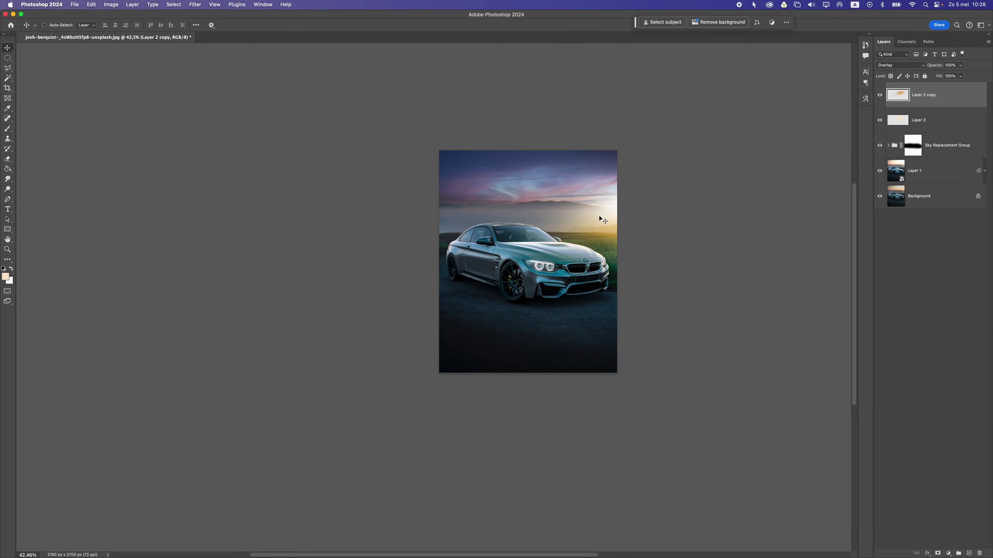
pyautogui.click(960, 65)
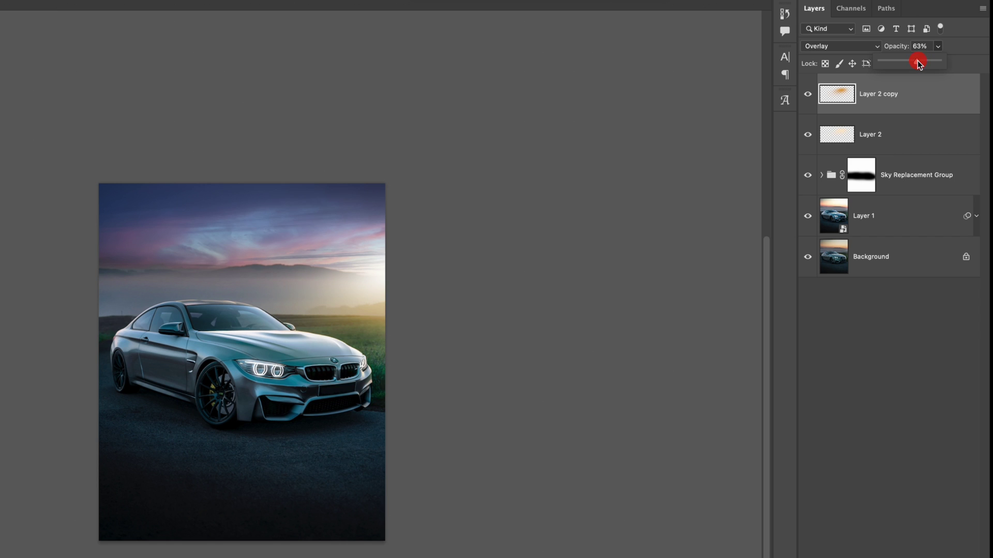
pyautogui.moveTo(918, 62); pyautogui.dragTo(926, 65)
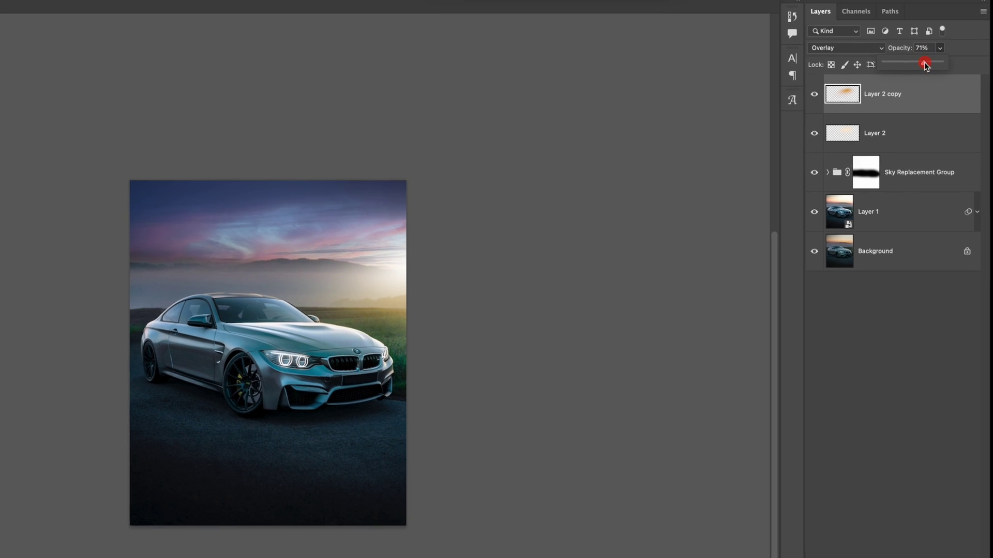
pyautogui.scroll(3, 330, 300)
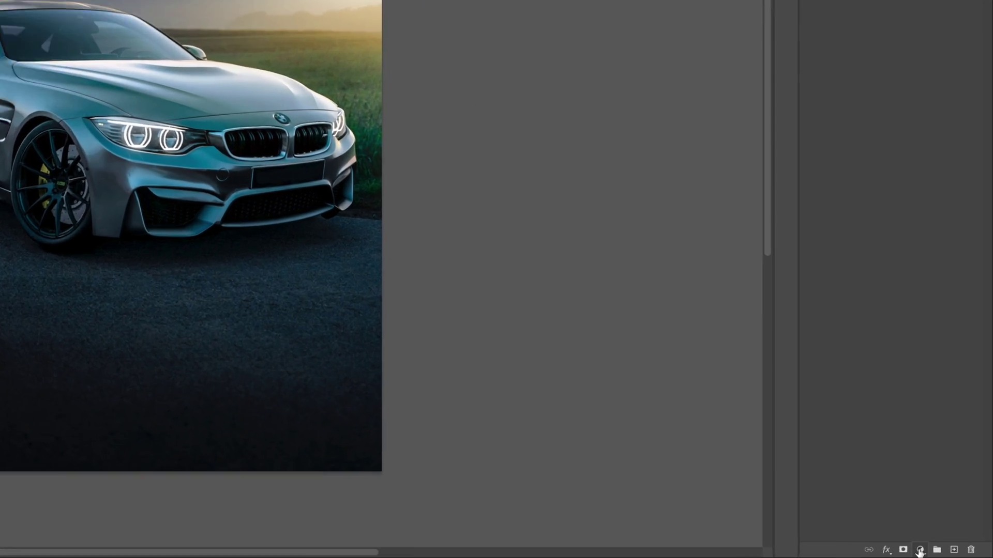
# - Add a Color Balance adjustment layer above the group with midtones at Cyan-Red -16, Magenta-Green -7 and Yellow-Blue +7
pyautogui.click(948, 553)
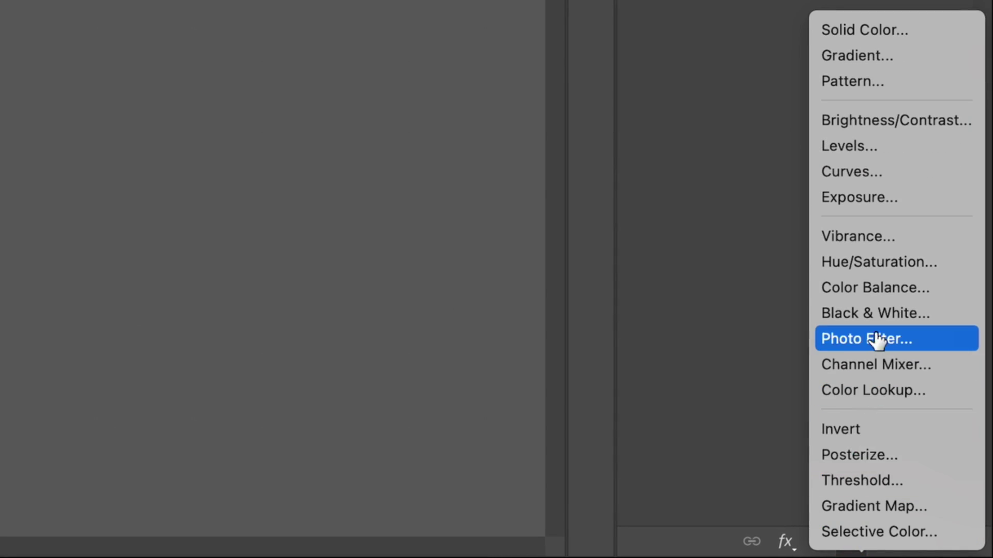
pyautogui.click(882, 289)
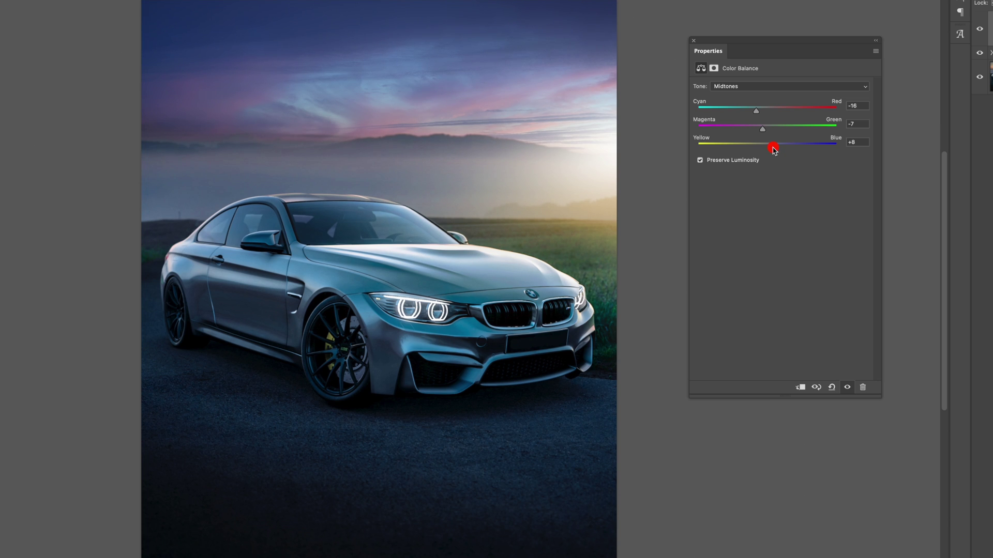
pyautogui.press('super+0')
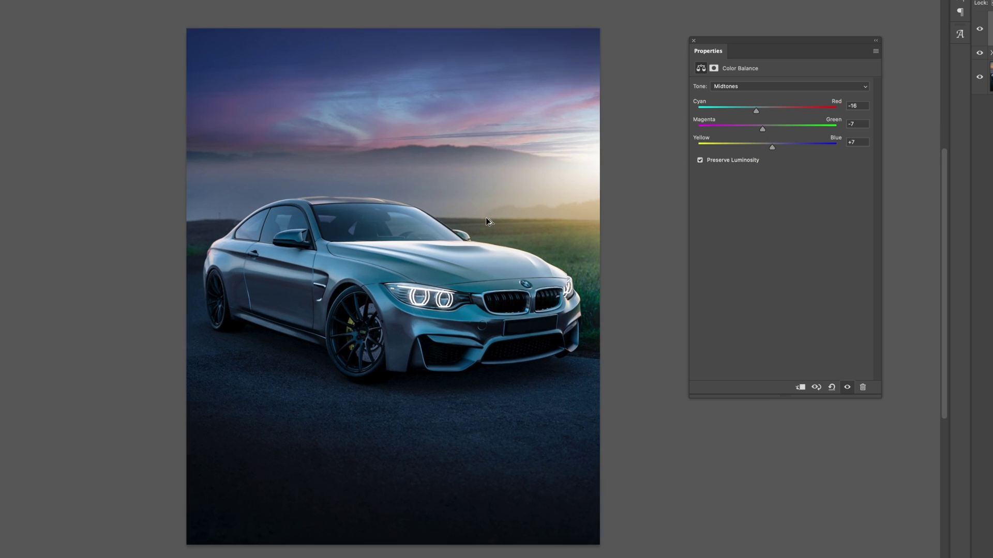
pyautogui.press('super+plus')
pyautogui.click(693, 41)
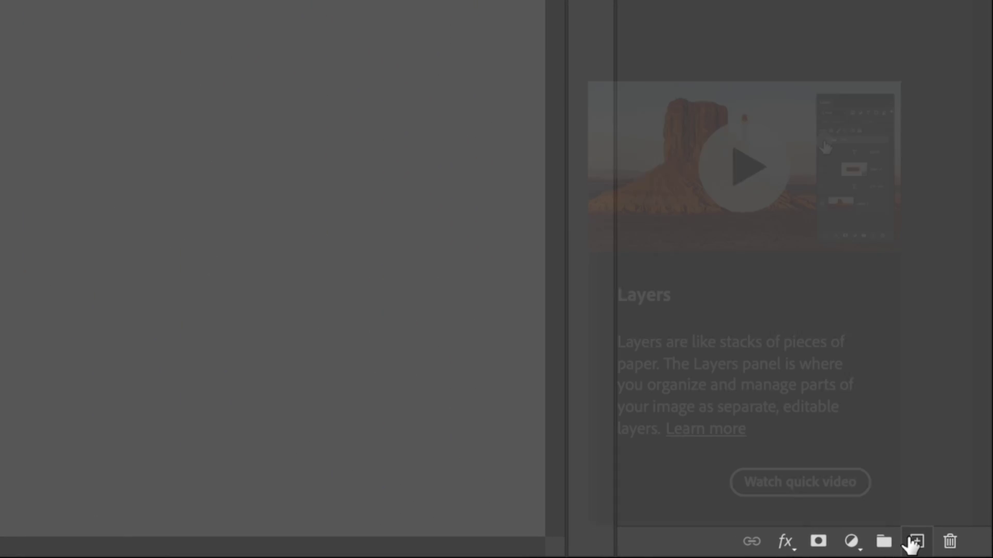
# - Add a new layer on top, activate the Brush tool and set the foreground color to white
pyautogui.click(914, 541)
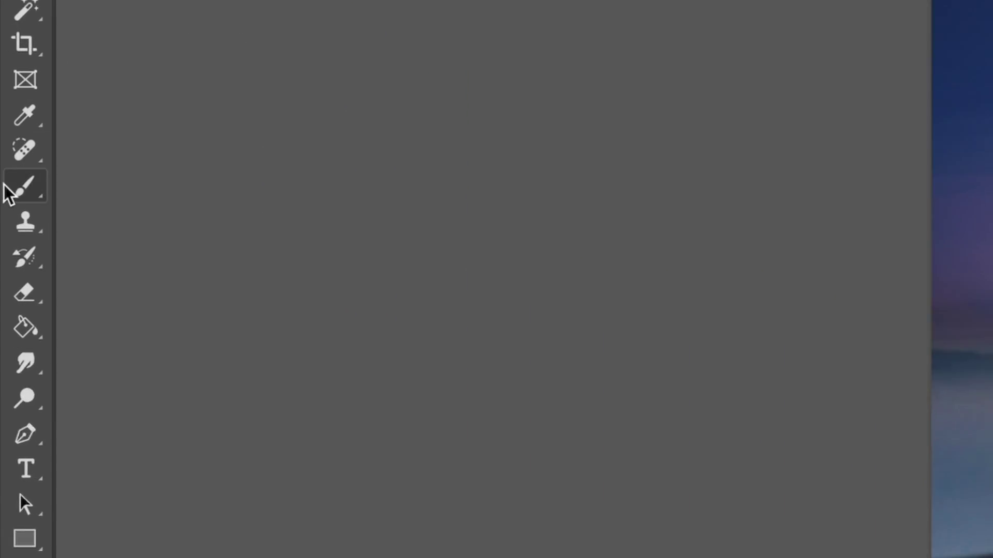
pyautogui.click(19, 187)
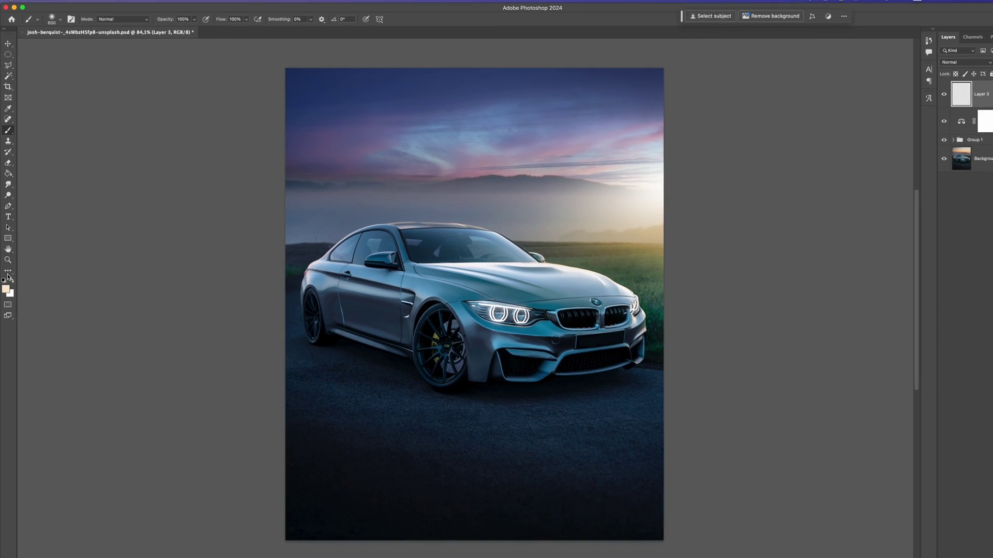
pyautogui.click(12, 269)
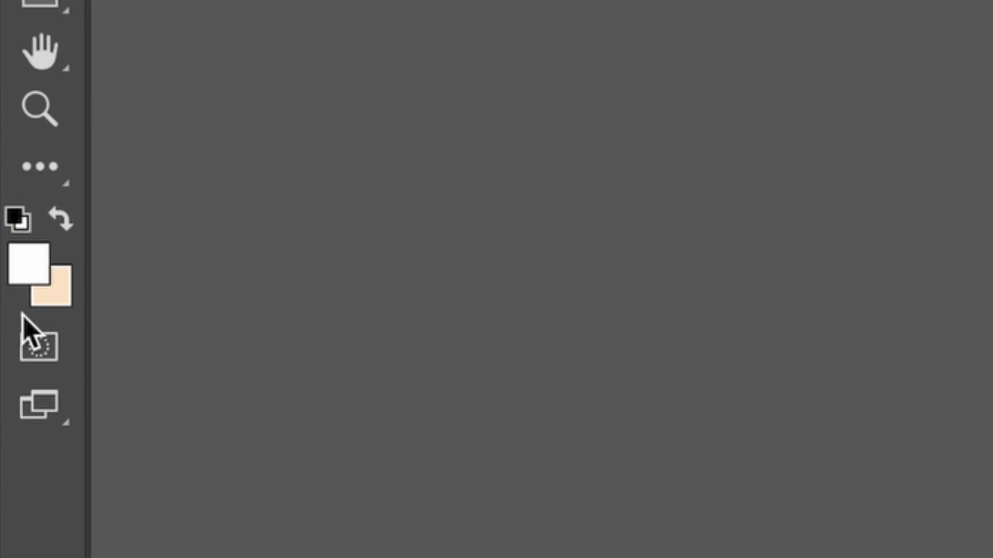
pyautogui.click(5, 277)
pyautogui.moveTo(934, 36); pyautogui.dragTo(907, 26)
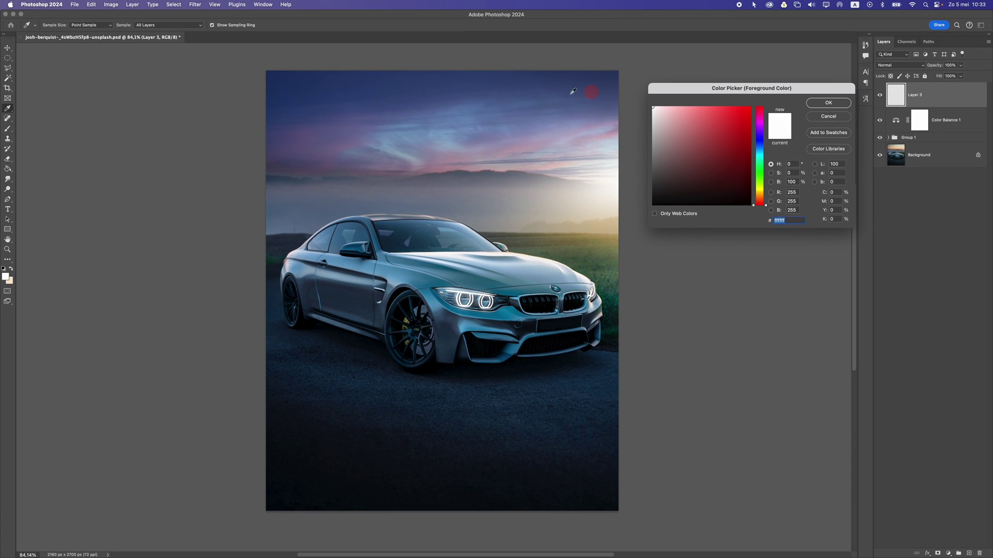
pyautogui.press('Return')
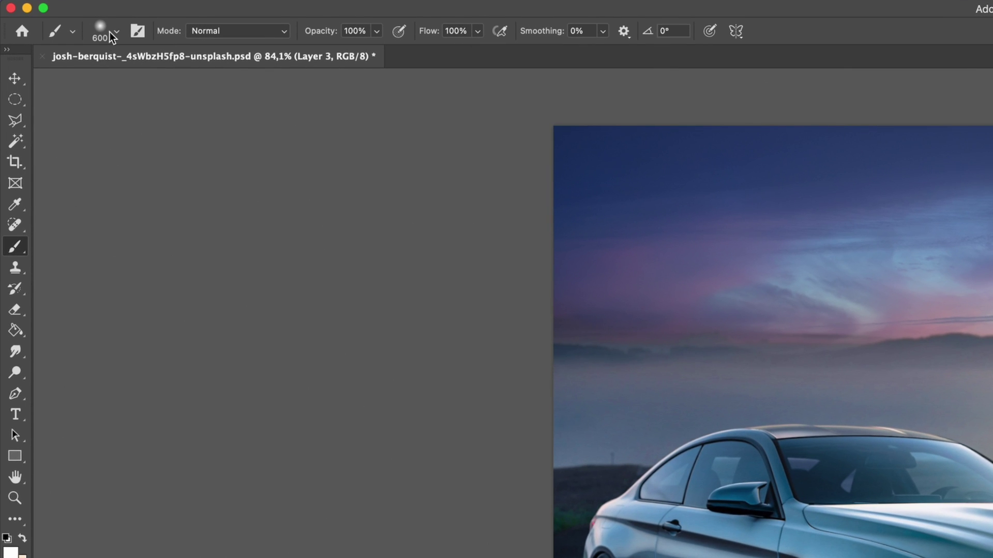
# - Set up the Soft Round brush at 200 px with 0% hardness and 100% opacity
pyautogui.click(110, 32)
pyautogui.click(78, 258)
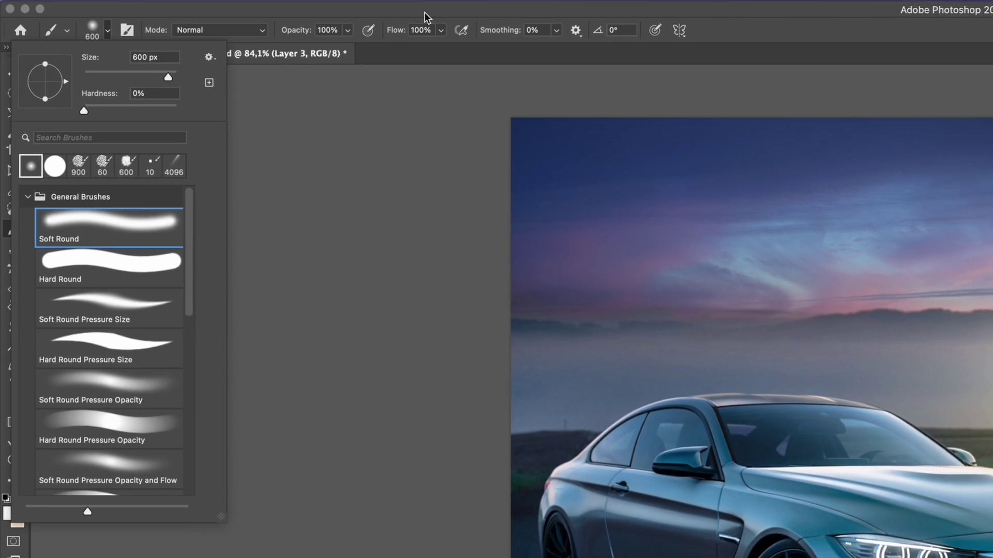
pyautogui.click(430, 12)
pyautogui.press('[')
pyautogui.press('[')
pyautogui.press('[')
pyautogui.press('[')
pyautogui.press('[')
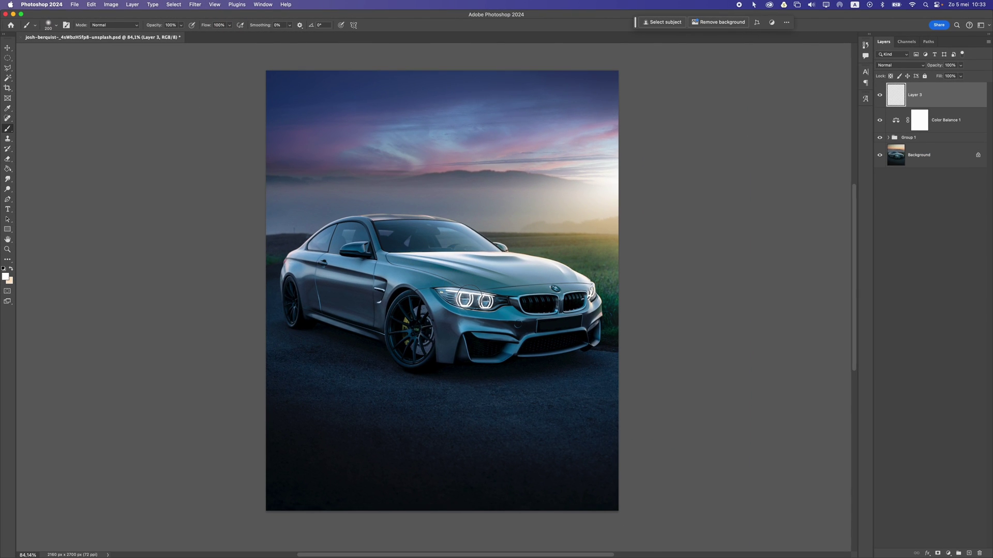
pyautogui.scroll(2, 469, 298)
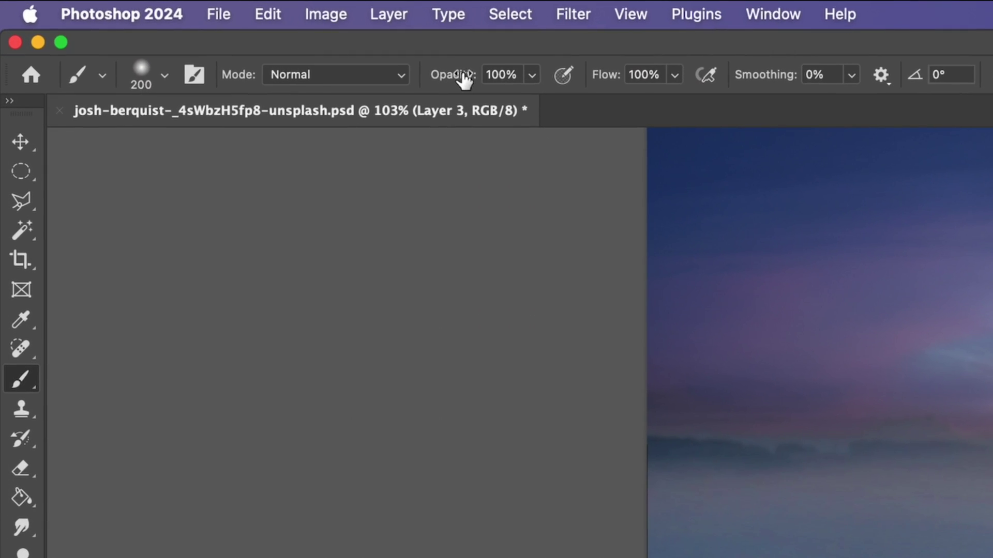
pyautogui.moveTo(158, 26); pyautogui.dragTo(159, 25)
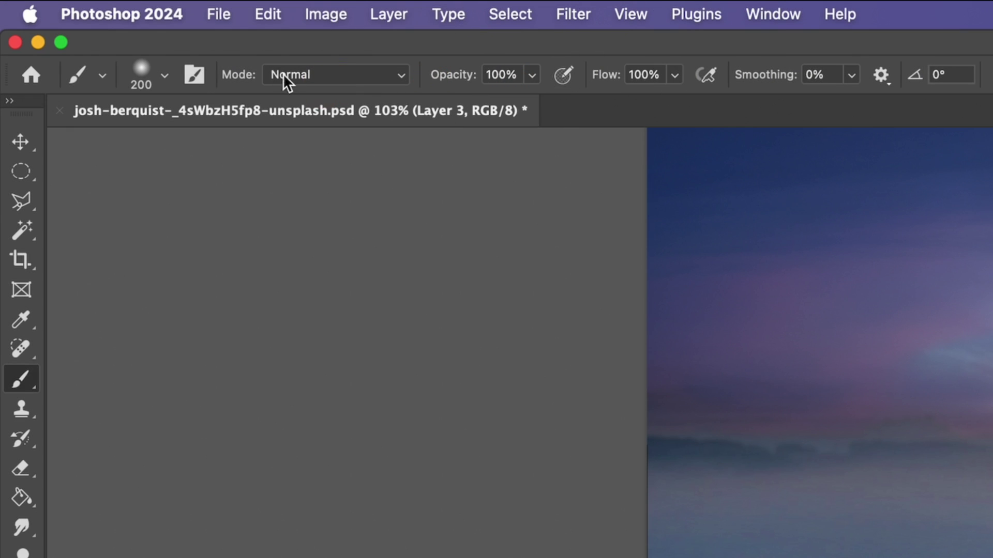
pyautogui.click(164, 77)
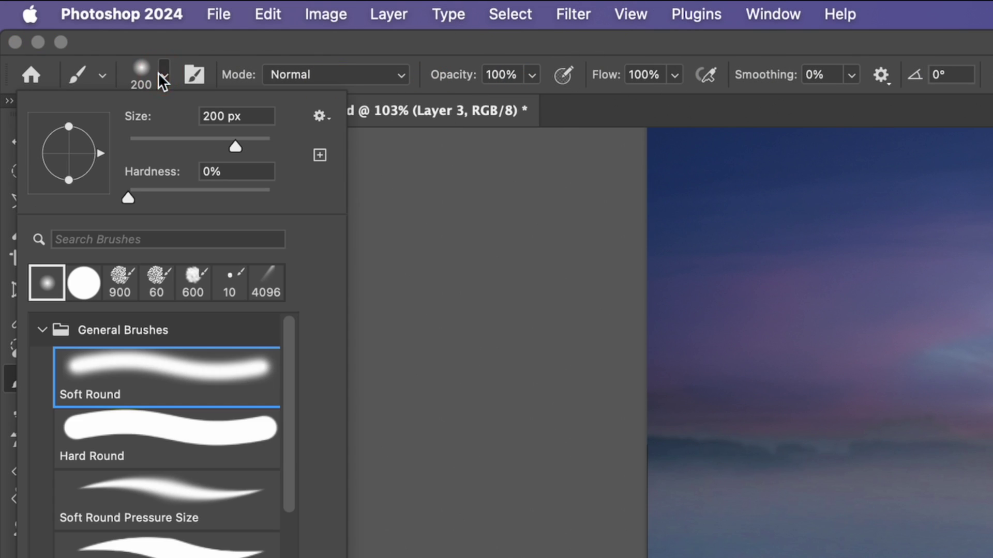
pyautogui.click(210, 183)
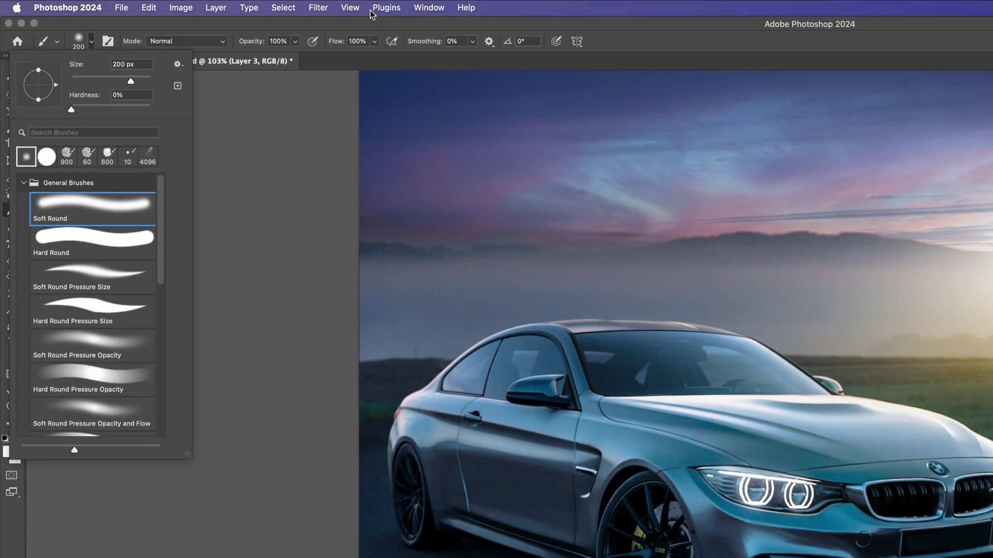
pyautogui.press('Return')
# - Paint soft white light dabs on the rings of the near headlight and on the far headlight
pyautogui.scroll(2, 468, 306)
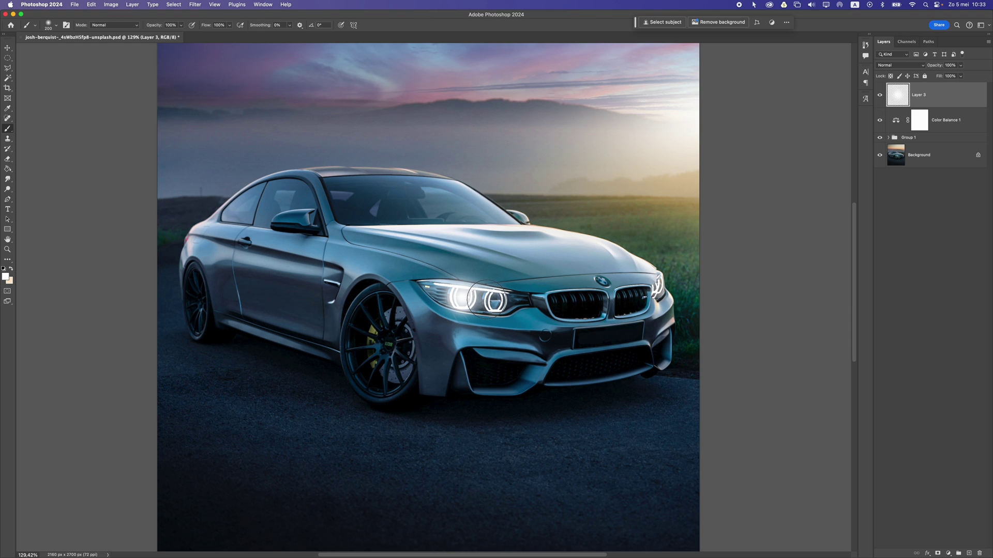
pyautogui.click(494, 301)
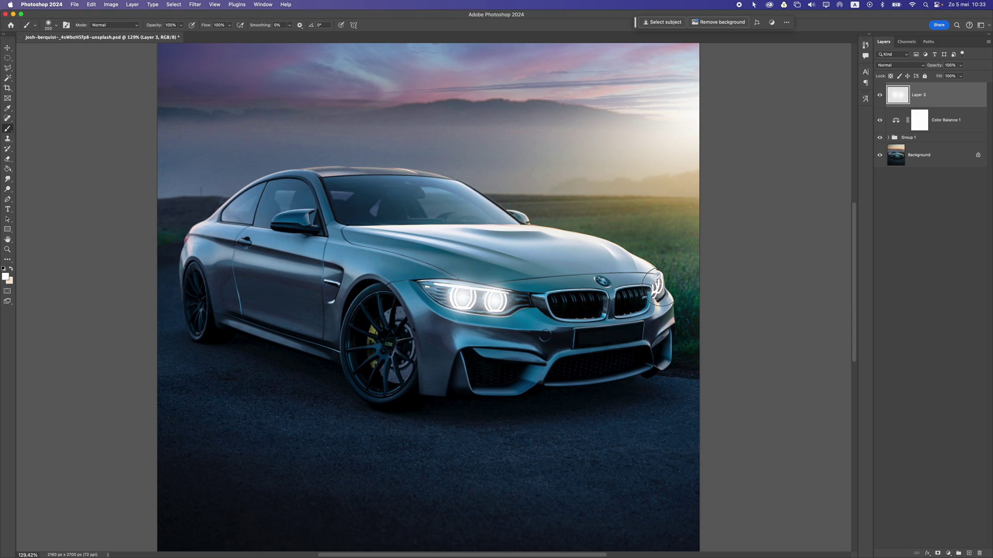
pyautogui.click(657, 283)
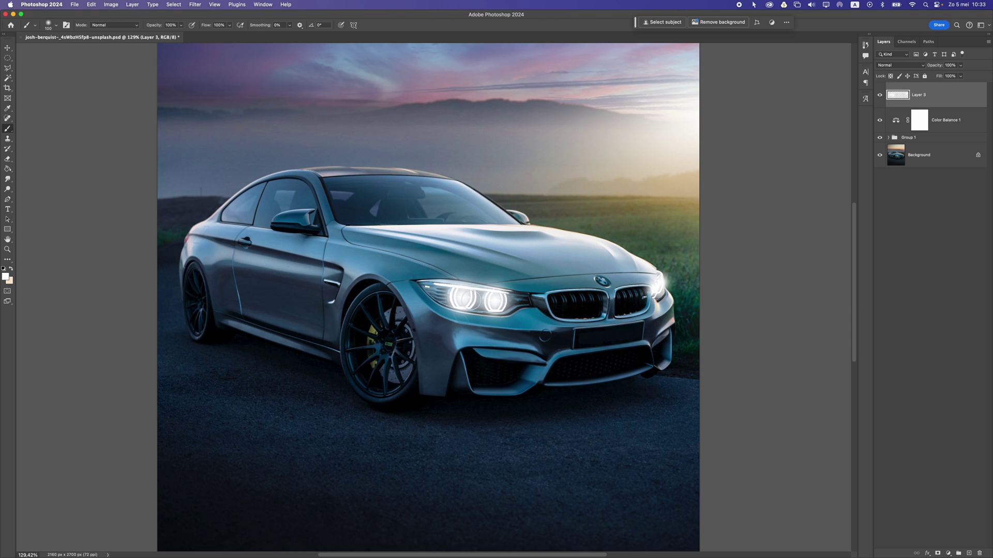
pyautogui.scroll(-3, 515, 278)
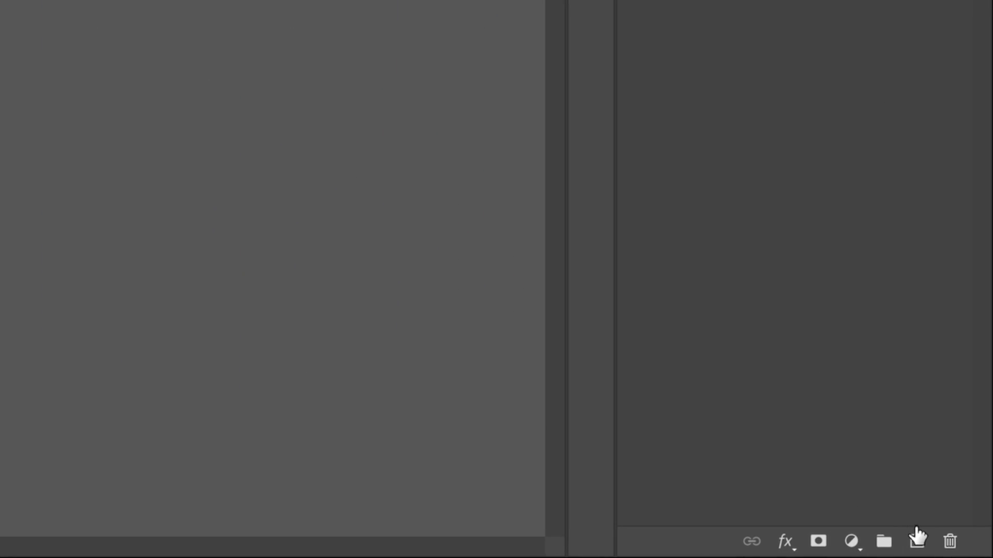
# - Add another new layer and choose the Flare 3 brush from the Zenz Lighting Brushes set
pyautogui.click(921, 542)
pyautogui.click(73, 29)
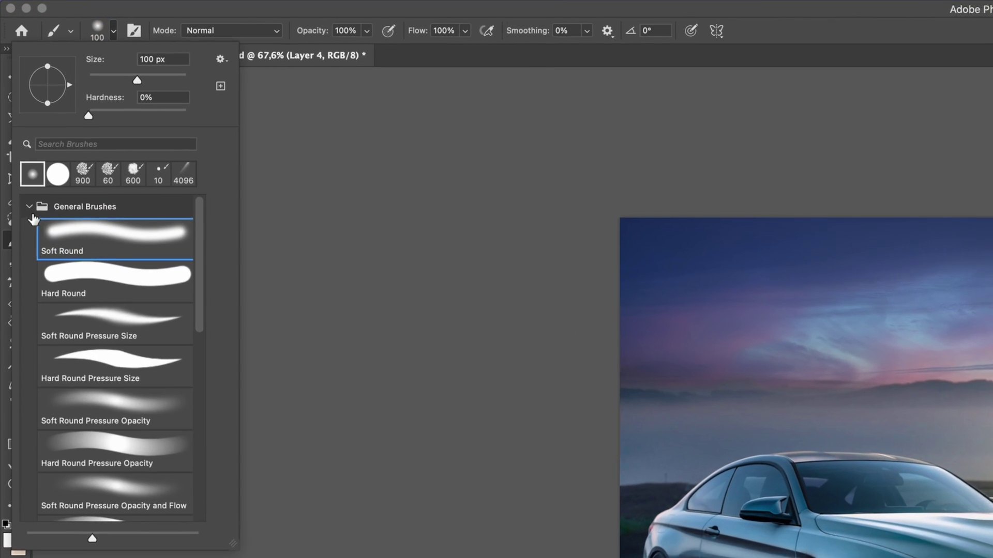
pyautogui.click(31, 211)
pyautogui.click(31, 233)
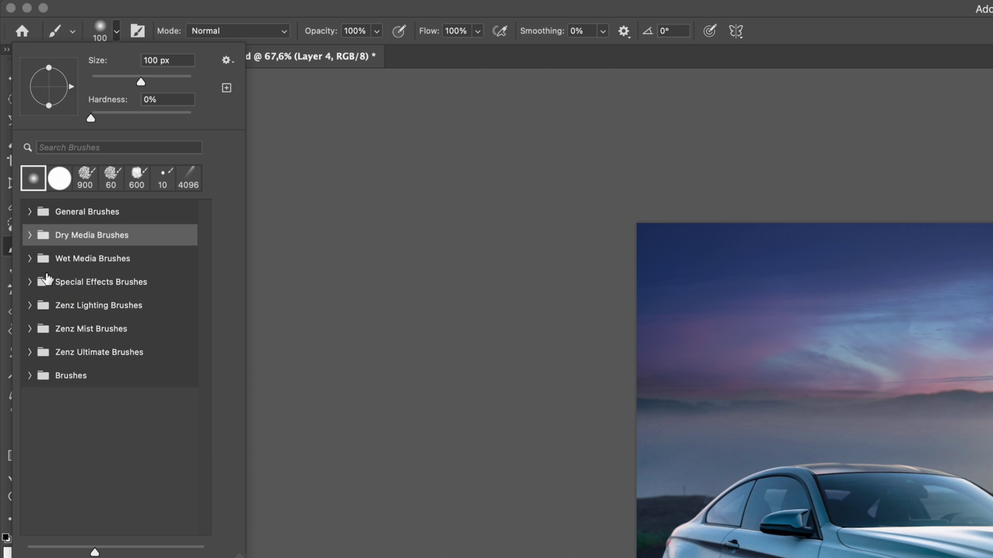
pyautogui.click(29, 307)
pyautogui.scroll(-5, 106, 359)
pyautogui.click(108, 362)
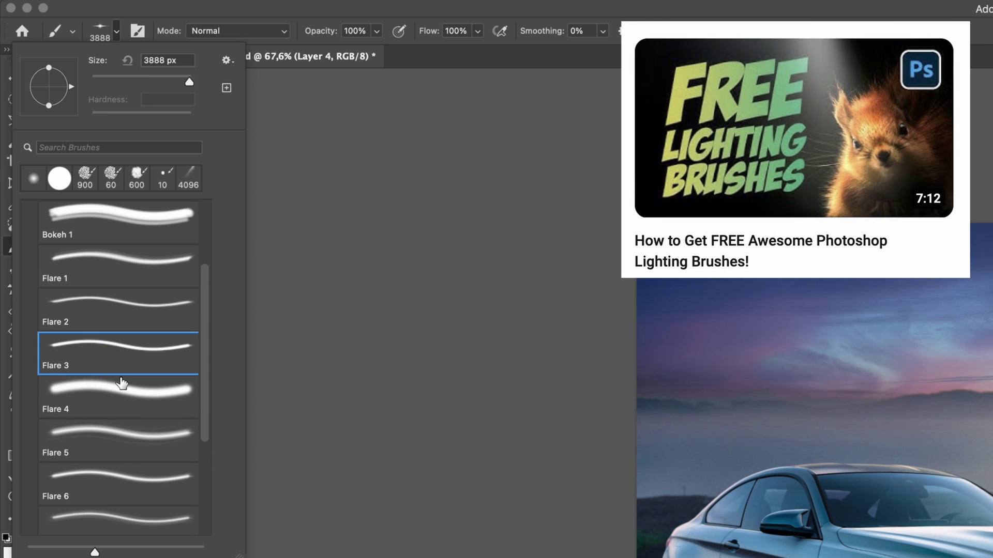
# - Browse the flare presets in the Zenz Lighting Brushes set and select the Flare 2 brush
pyautogui.scroll(-1, 122, 383)
pyautogui.click(132, 406)
pyautogui.scroll(-1, 134, 411)
pyautogui.click(132, 409)
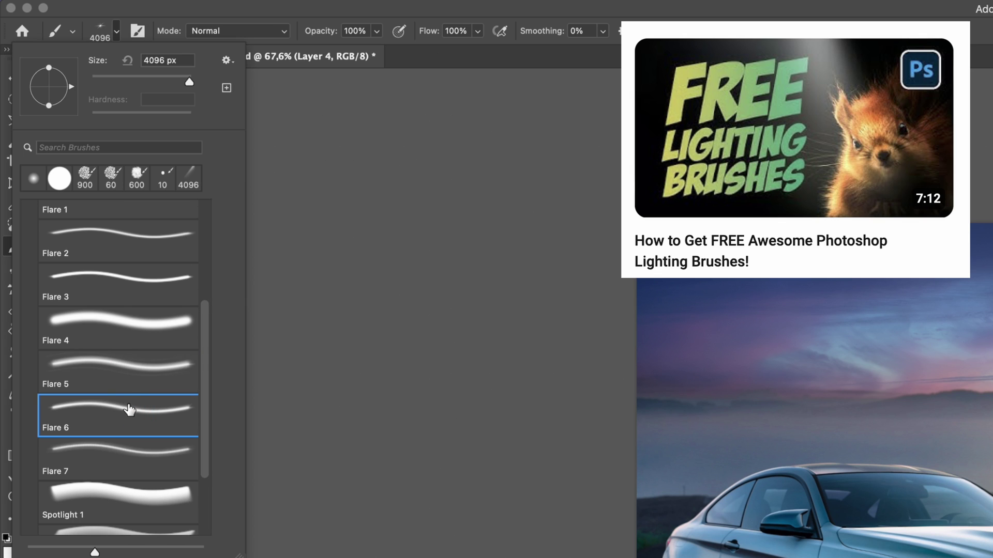
pyautogui.scroll(-1, 121, 400)
pyautogui.click(139, 422)
pyautogui.scroll(1, 100, 360)
pyautogui.click(94, 347)
pyautogui.scroll(2, 95, 349)
pyautogui.click(97, 323)
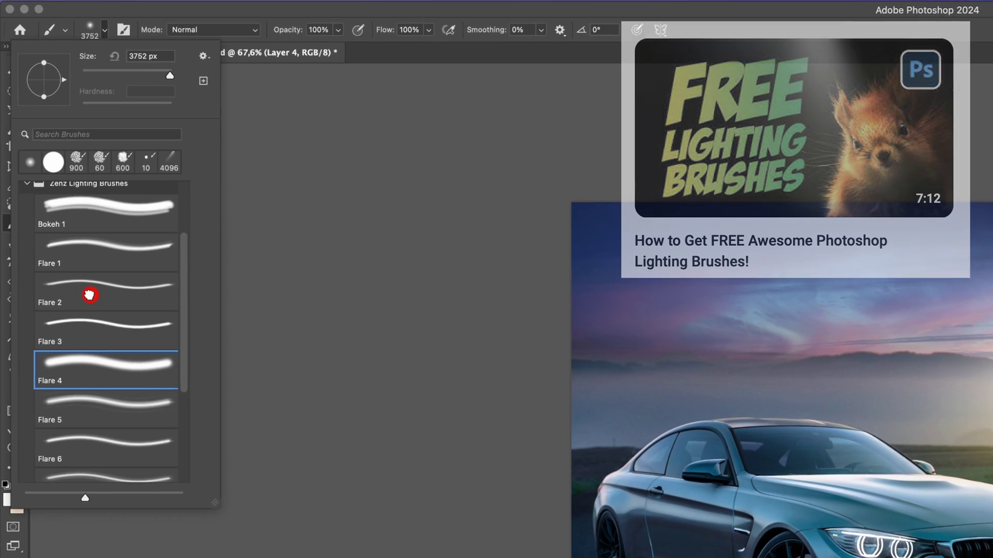
pyautogui.click(93, 21)
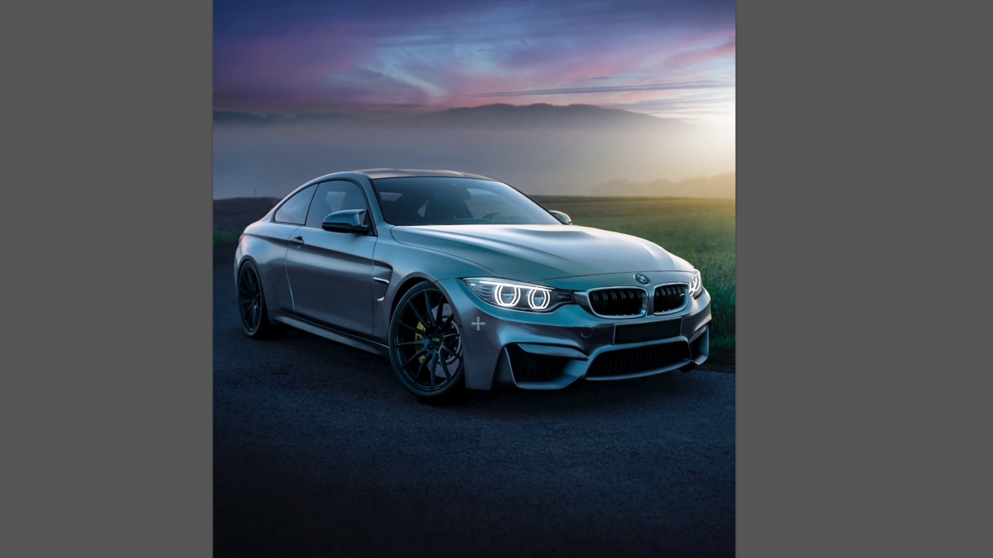
# - Undo a trial flare above the hood and stamp a 400 px white flare on the near headlight
pyautogui.click(535, 208)
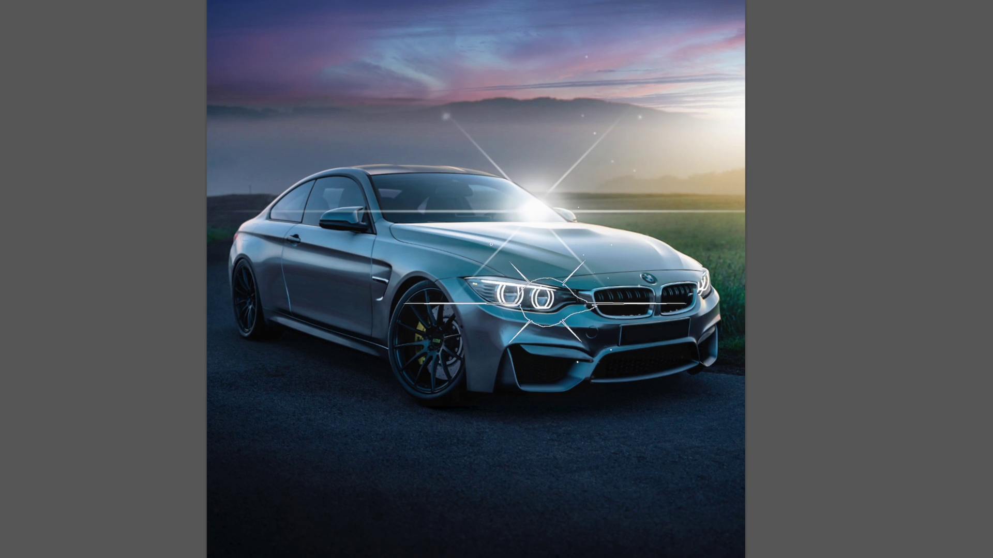
pyautogui.hotkey('ctrl', 'z')
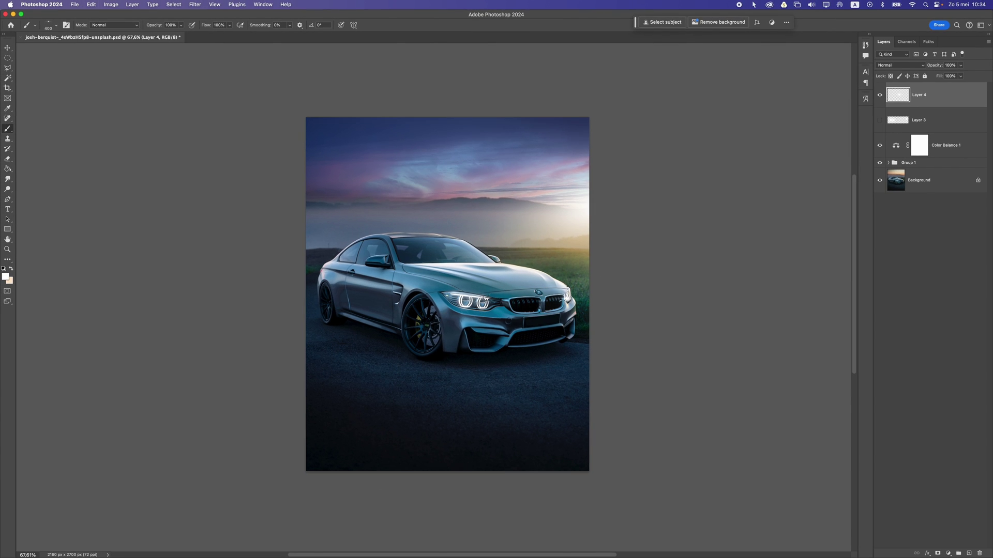
pyautogui.click(482, 304)
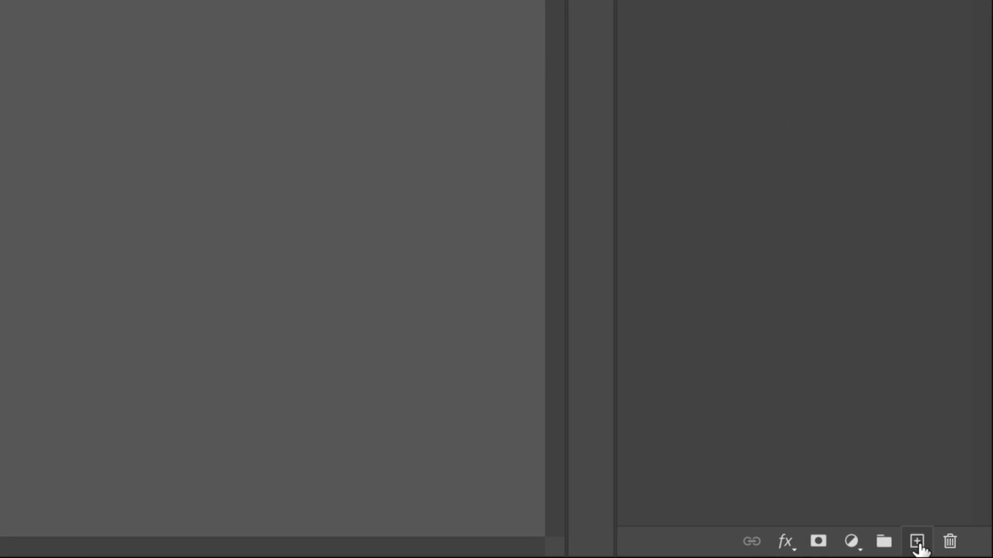
# - Add a new layer on top and select the Flare 5 brush from the Zenz Lighting Brushes set
pyautogui.click(918, 546)
pyautogui.click(57, 24)
pyautogui.click(69, 266)
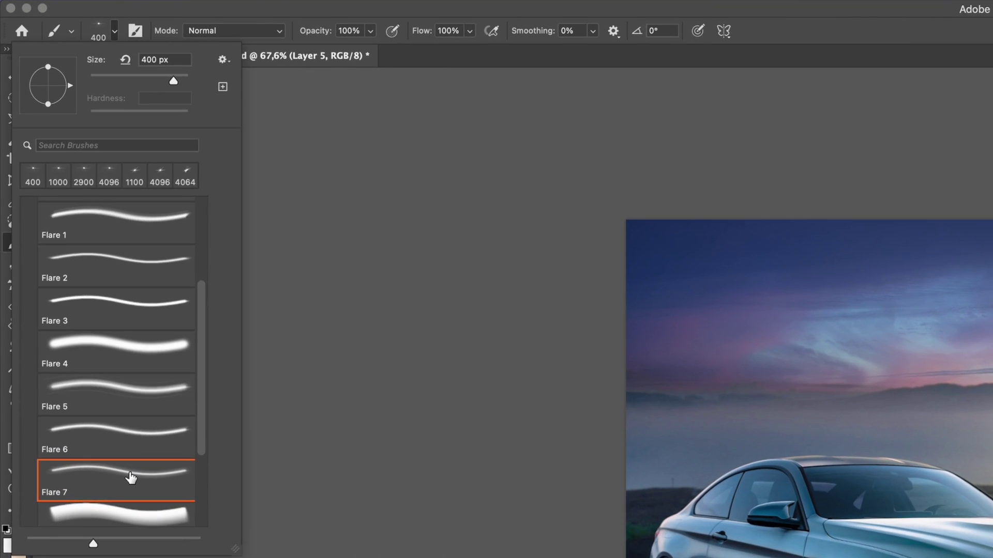
pyautogui.scroll(-3, 130, 476)
pyautogui.scroll(1, 114, 415)
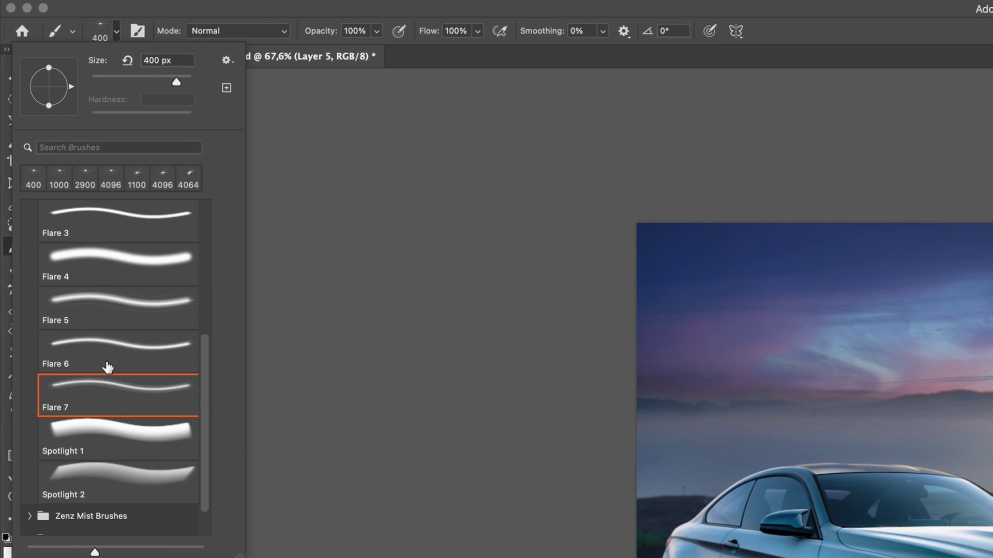
pyautogui.click(108, 367)
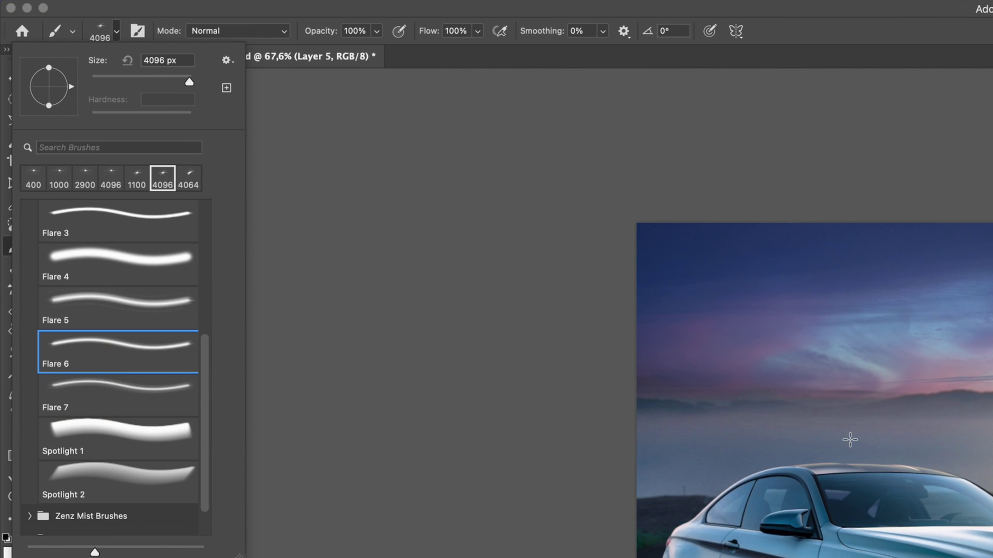
pyautogui.click(104, 313)
pyautogui.scroll(2, 104, 314)
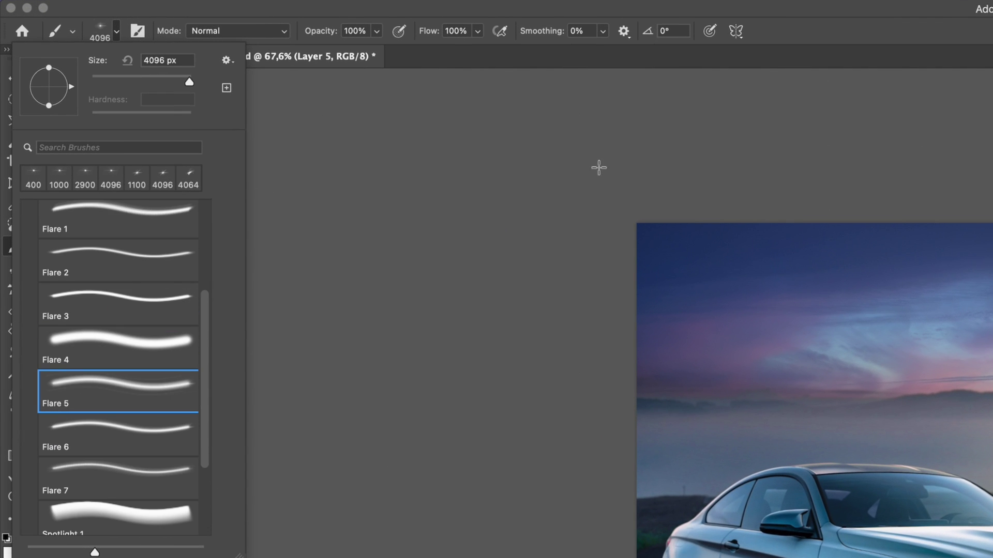
# - Reduce the flare brush size and stamp a flare on the near headlight and a smaller 400 px one on the far headlight
pyautogui.click(163, 80)
pyautogui.click(523, 339)
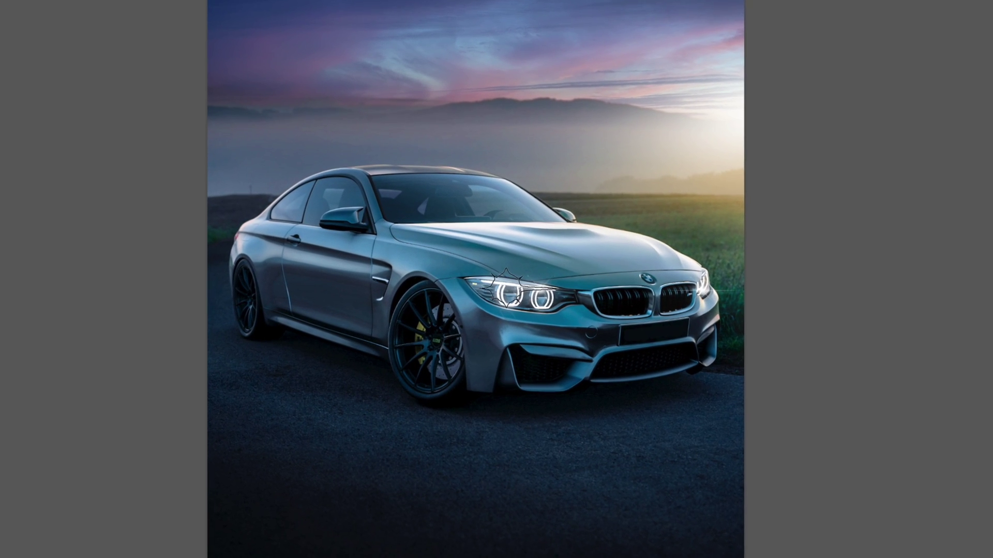
pyautogui.click(466, 295)
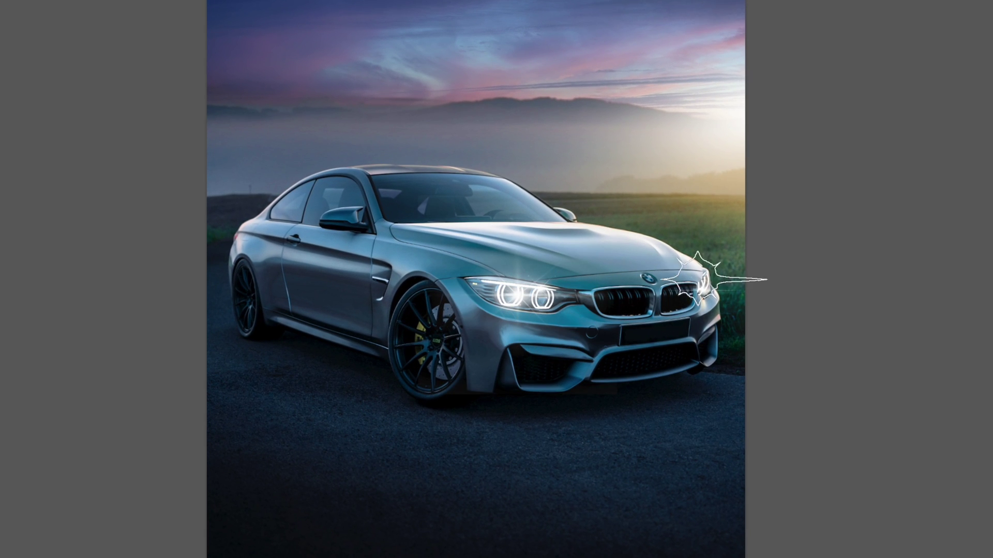
pyautogui.click(707, 285)
pyautogui.hotkey('ctrl', 'z')
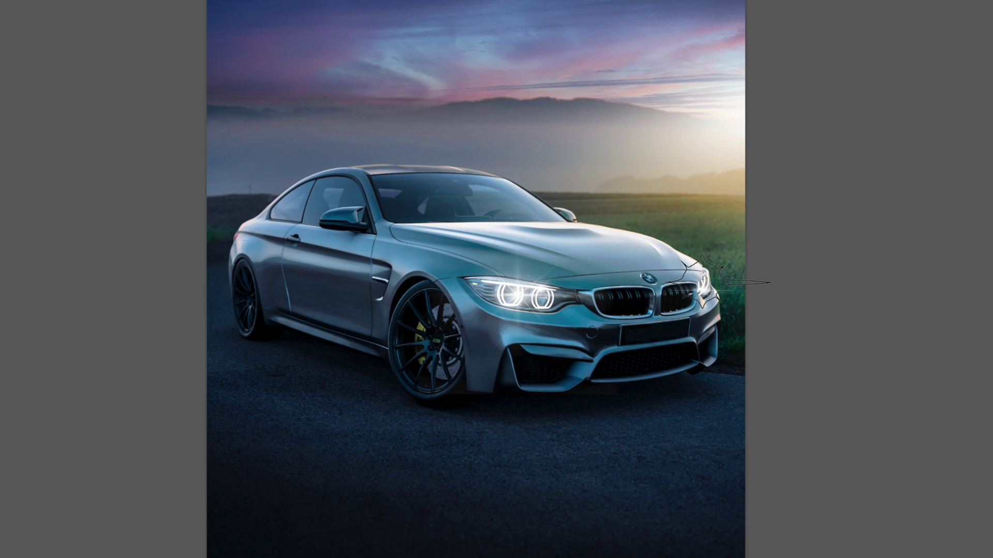
pyautogui.press('[')
pyautogui.press('[')
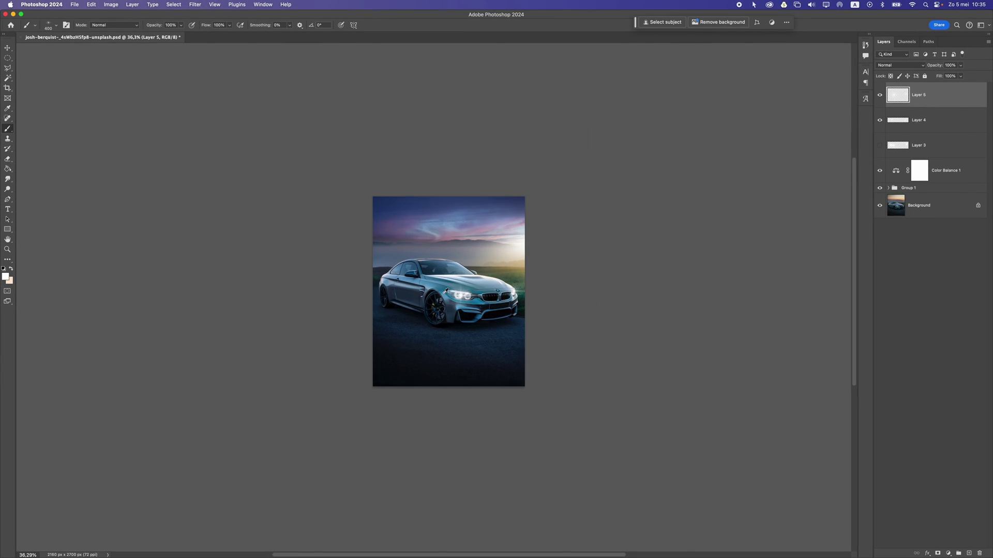
# - Show Layer 3 with the soft headlight glow again and lower its opacity to 83%
pyautogui.scroll(8, 445, 291)
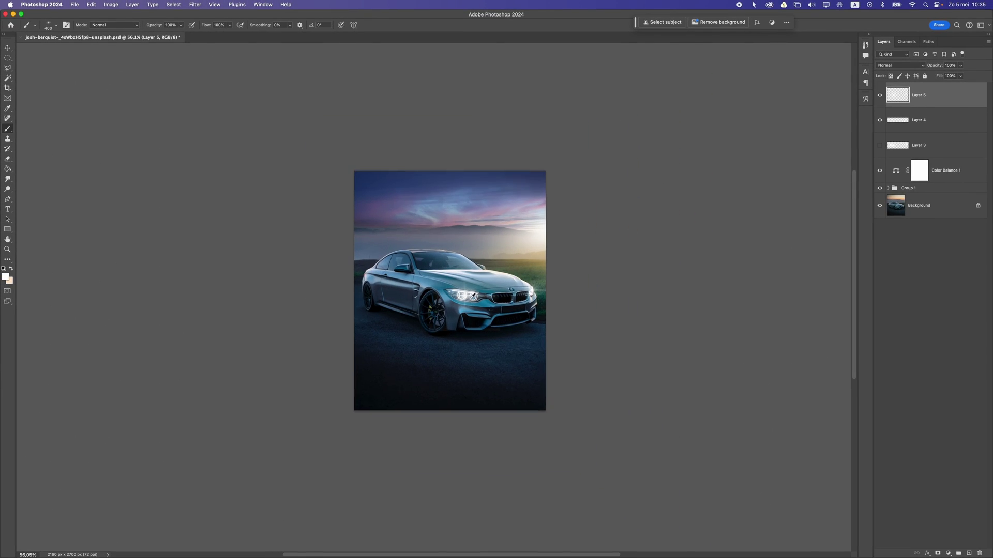
pyautogui.click(880, 145)
pyautogui.click(919, 145)
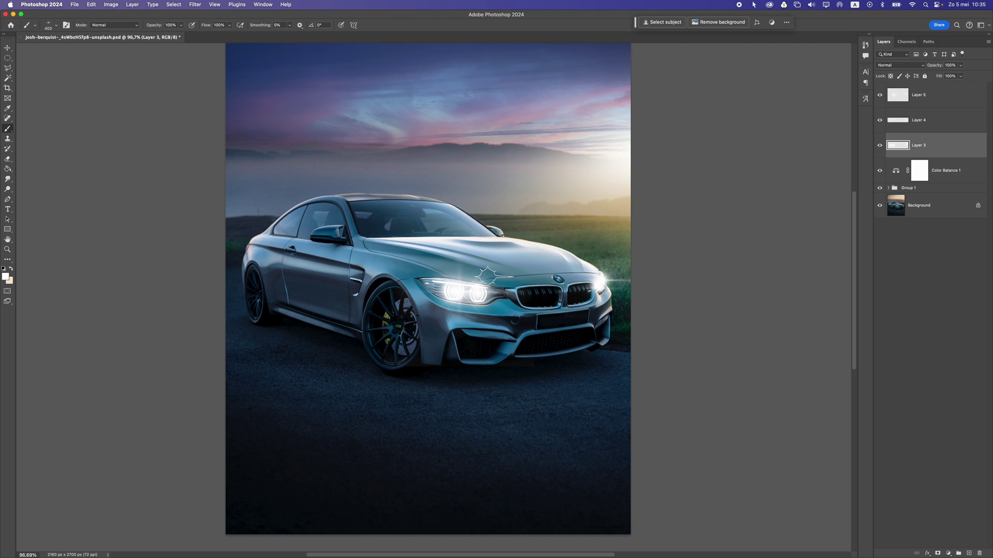
pyautogui.scroll(-7, 466, 281)
pyautogui.scroll(2, 462, 275)
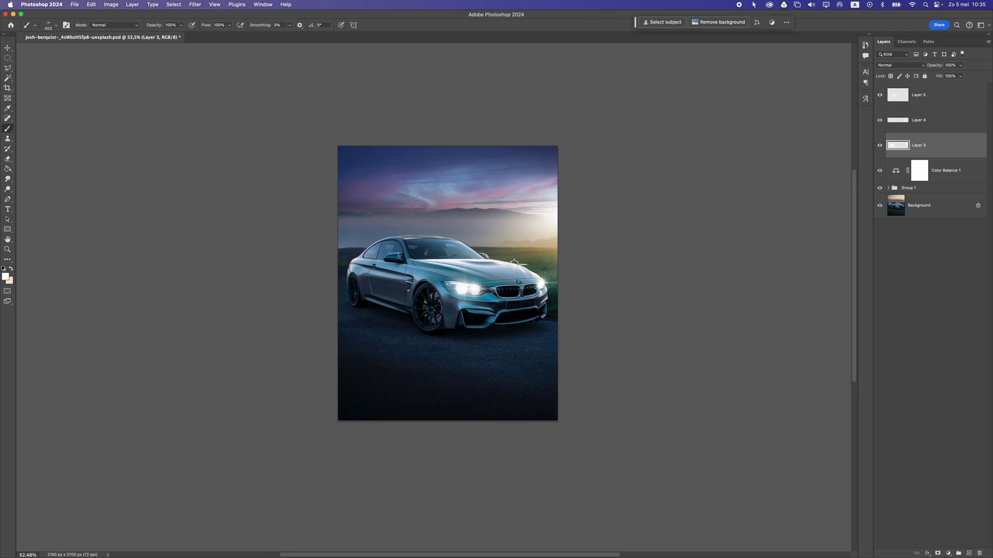
pyautogui.scroll(1, 514, 262)
pyautogui.moveTo(949, 77); pyautogui.dragTo(947, 76)
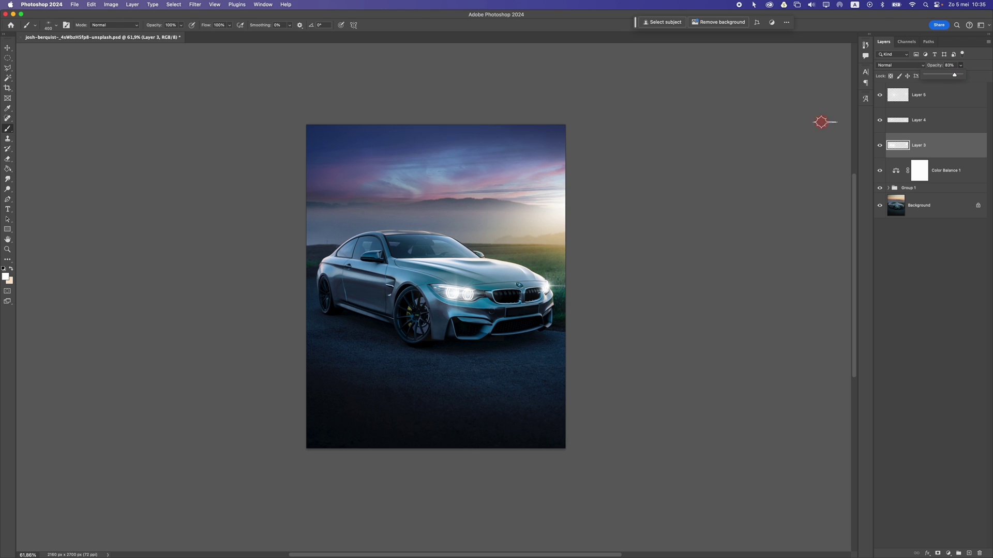
# - Add a new layer on top and select a soft round brush from the brush presets
pyautogui.scroll(-6, 440, 243)
pyautogui.scroll(5, 440, 243)
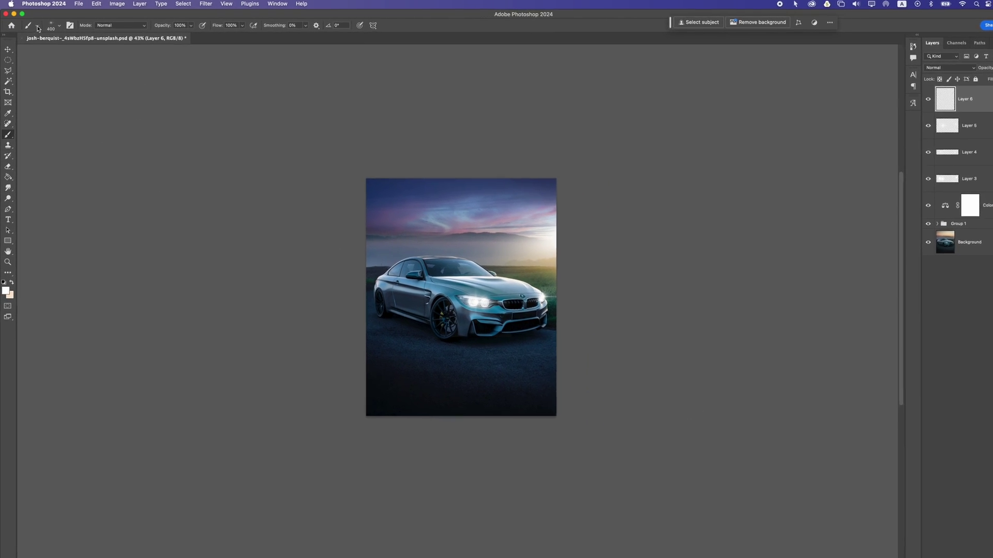
pyautogui.click(56, 25)
pyautogui.moveTo(98, 165); pyautogui.dragTo(93, 109)
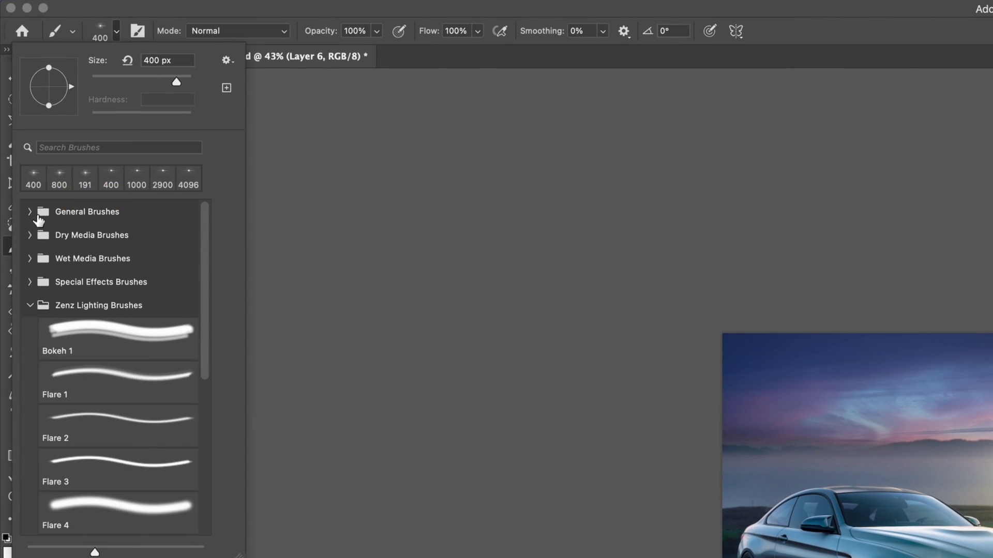
pyautogui.click(37, 216)
pyautogui.click(66, 241)
# - Undo the trial stroke on the road and set the brush to 700 px with 19% flow
pyautogui.click(551, 354)
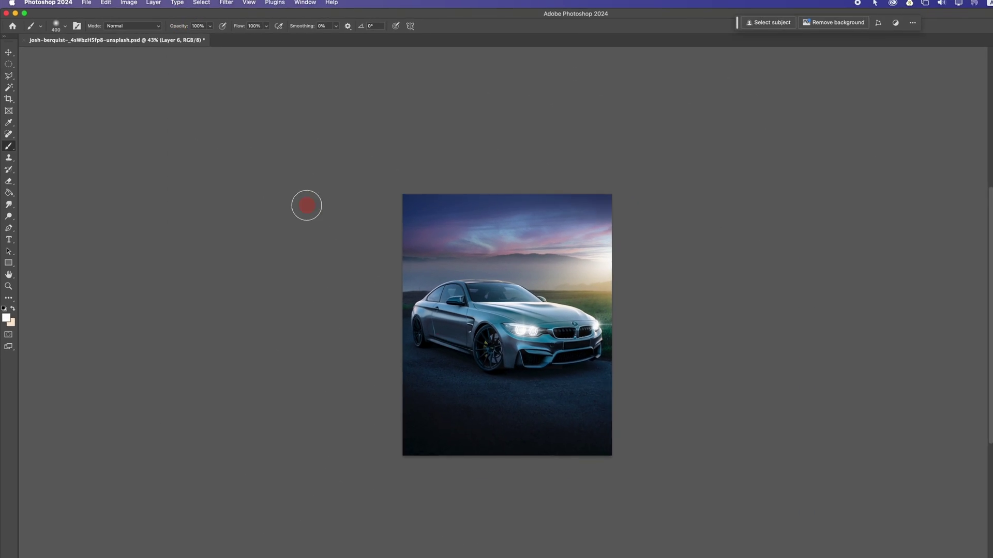
pyautogui.moveTo(537, 381); pyautogui.dragTo(593, 435)
pyautogui.press('super+z')
pyautogui.press(']')
pyautogui.press(']')
pyautogui.press(']')
pyautogui.press(']')
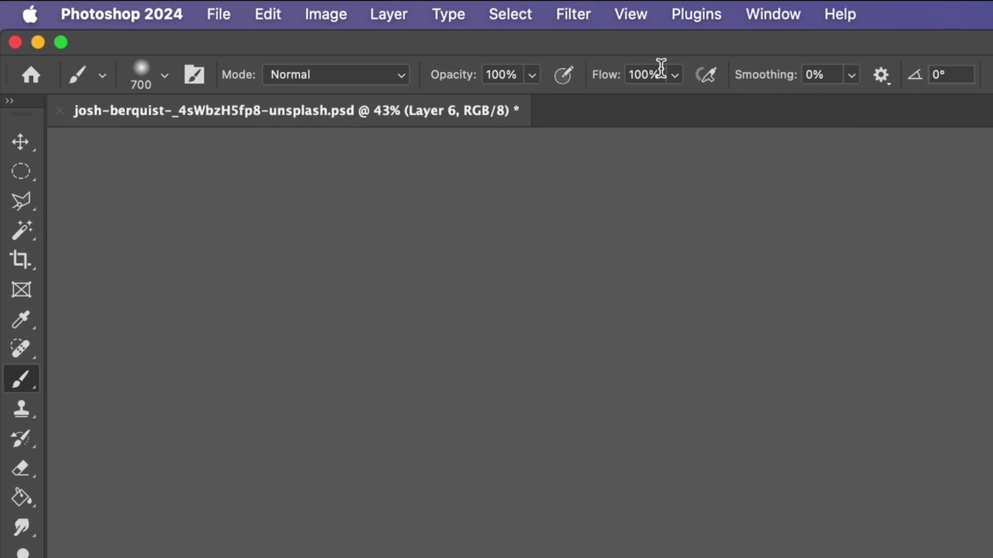
pyautogui.click(673, 77)
pyautogui.moveTo(641, 102); pyautogui.dragTo(588, 113)
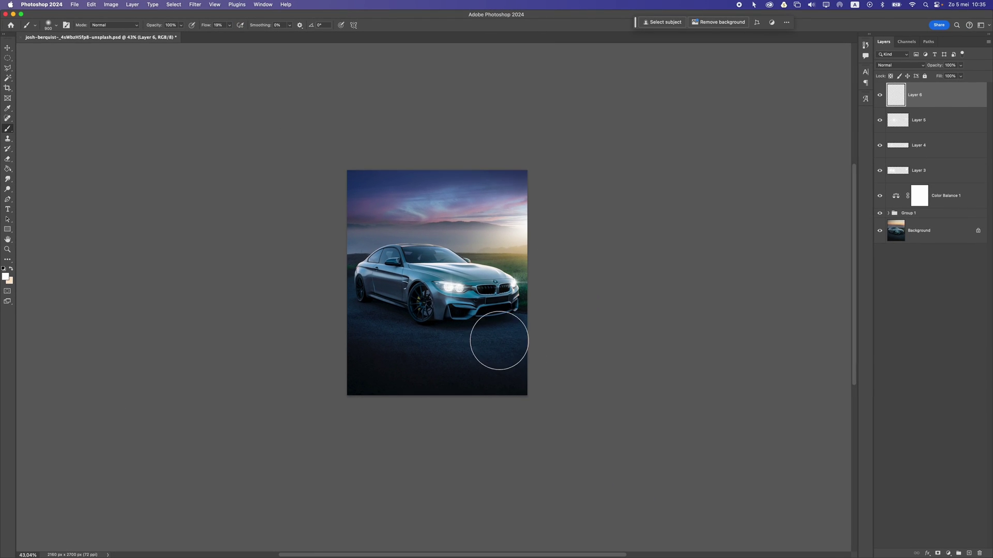
# - Paint soft white light on the road in front of the car at 1000 px and set the layer's blend mode to Overlay
pyautogui.press(']')
pyautogui.moveTo(496, 364)
pyautogui.mouseDown()
pyautogui.moveTo(587, 373)
pyautogui.moveTo(558, 424)
pyautogui.moveTo(492, 343)
pyautogui.moveTo(517, 362)
pyautogui.mouseUp()
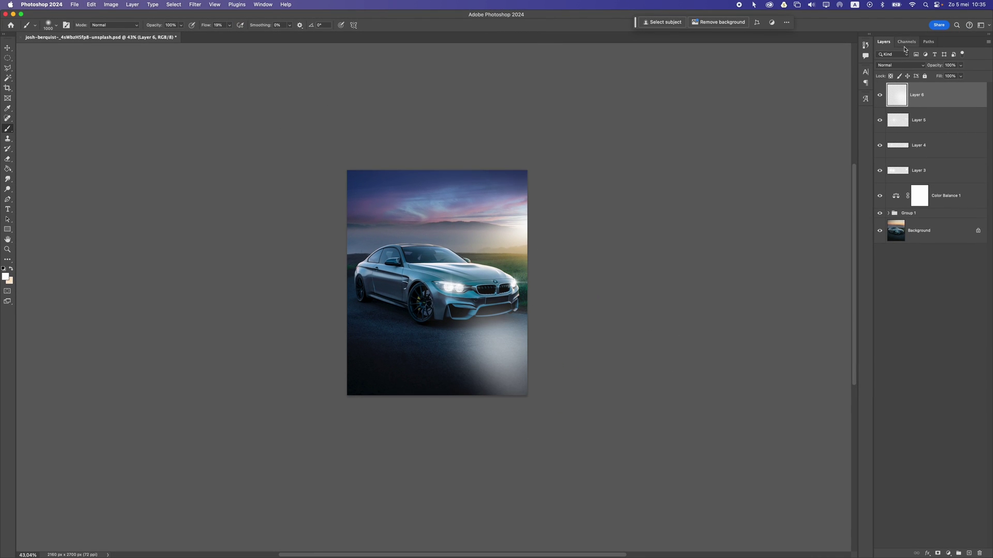
pyautogui.click(900, 65)
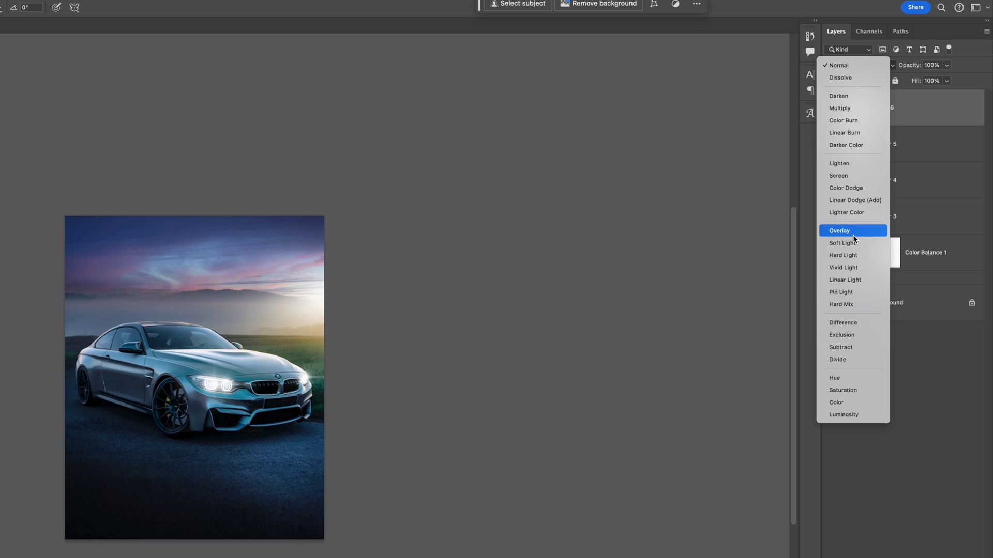
pyautogui.click(854, 238)
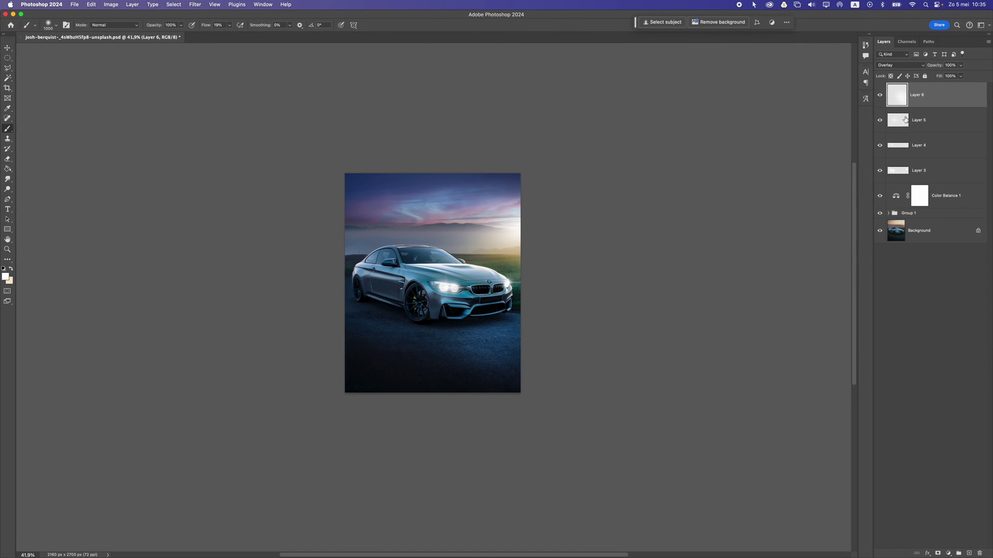
pyautogui.click(572, 392)
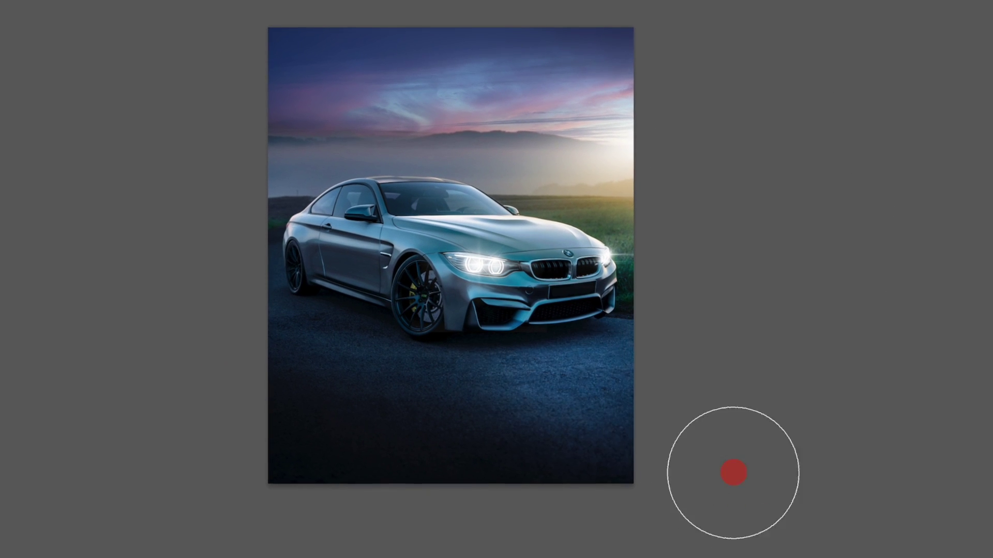
pyautogui.scroll(-5, 646, 393)
pyautogui.scroll(5, 646, 393)
pyautogui.scroll(2, 467, 302)
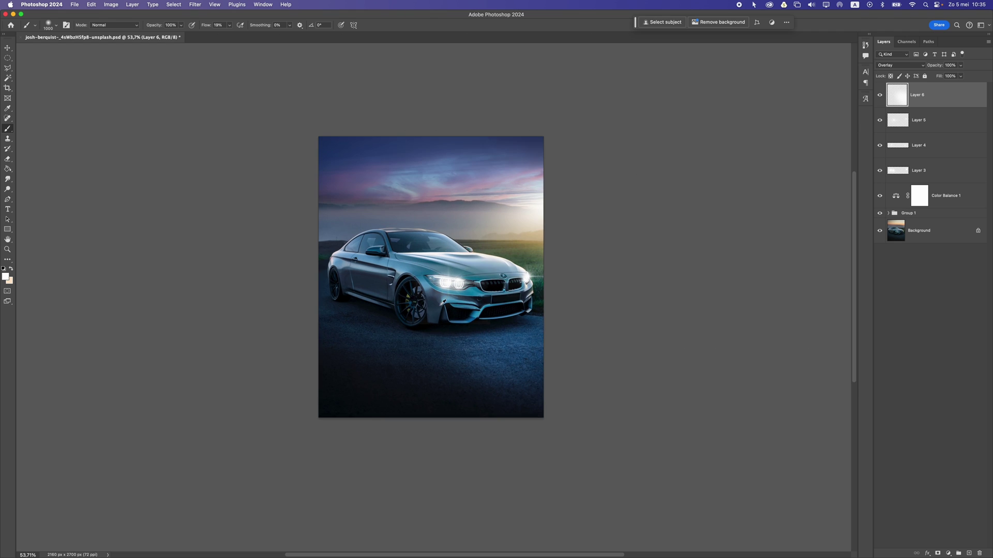
# - Erase the painted light from the car's front with the Eraser and compare the image with the layer hidden and shown
pyautogui.click(6, 158)
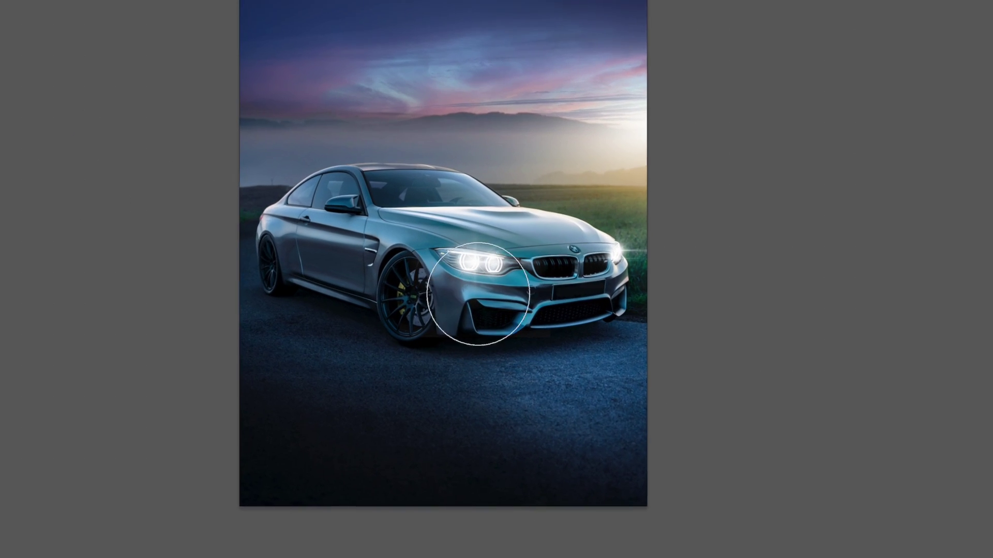
pyautogui.click(593, 251)
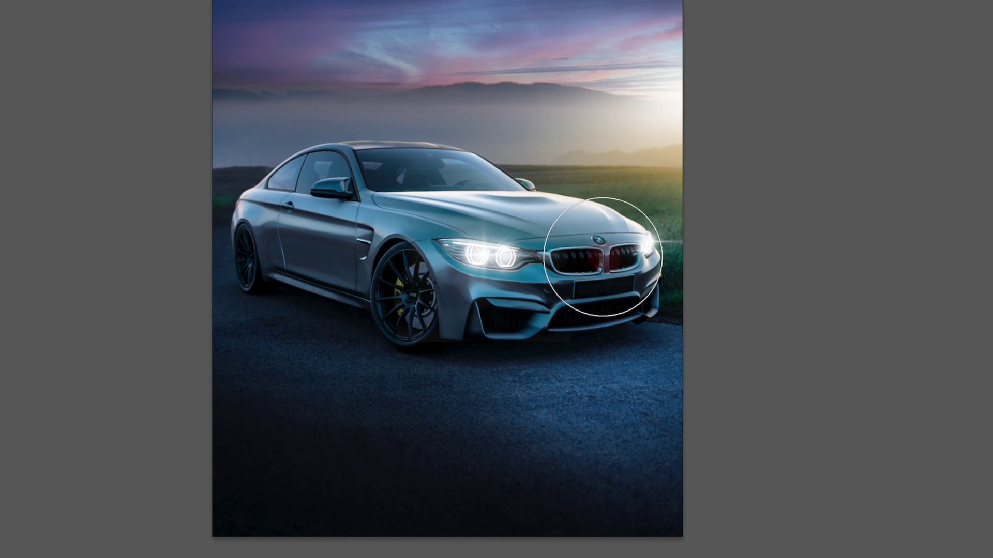
pyautogui.click(657, 224)
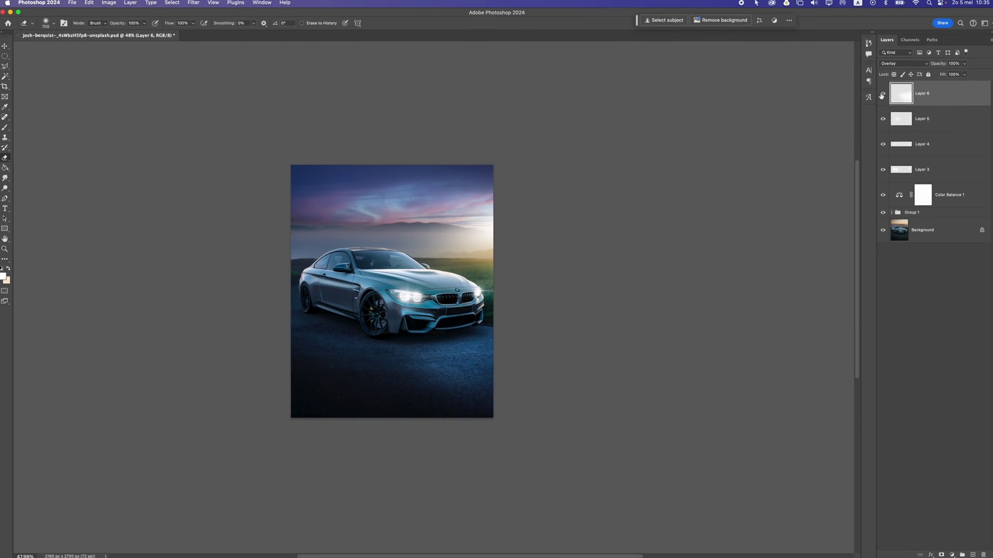
pyautogui.click(879, 96)
pyautogui.click(878, 97)
# - Try strengthening the road light by duplicating its Overlay layer, and undo the duplication
pyautogui.press('super+j')
pyautogui.scroll(-5, 449, 284)
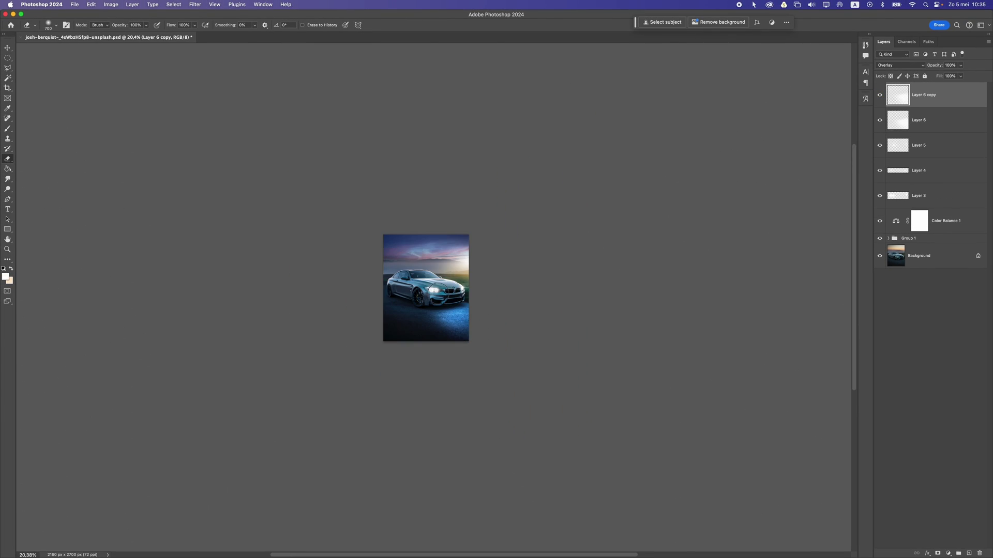
pyautogui.scroll(5, 437, 291)
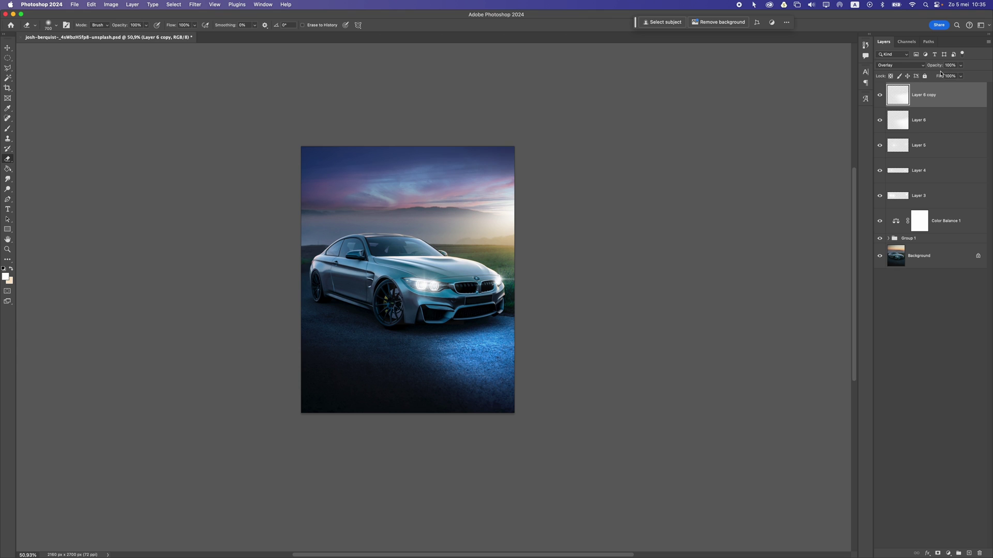
pyautogui.press('super+z')
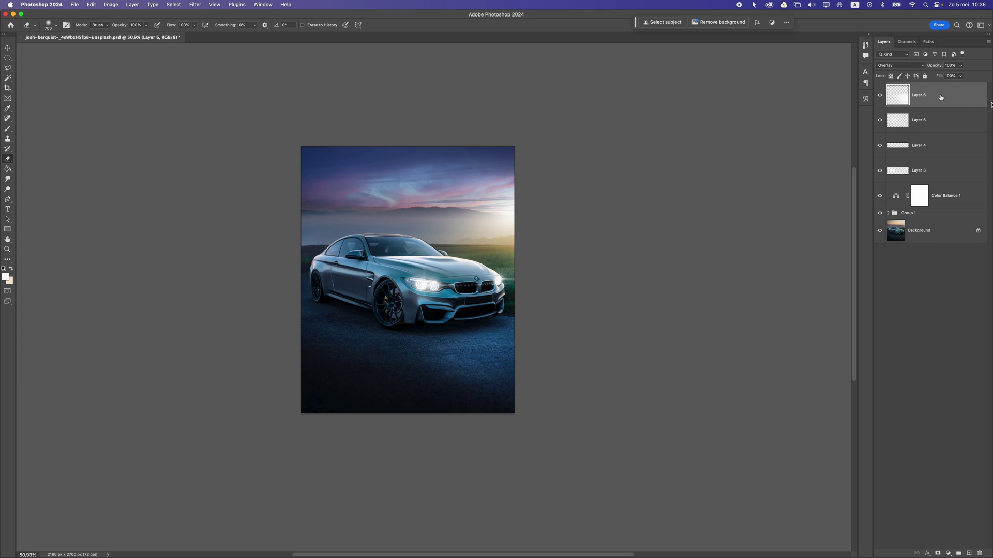
# - Add a Curves adjustment layer on top and adjust the white and black end points of its curve
pyautogui.click(948, 553)
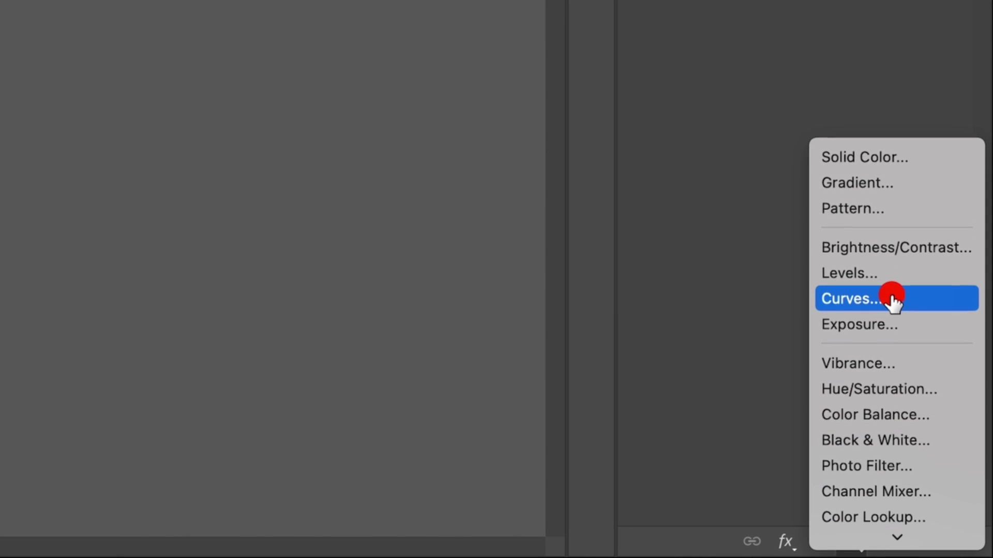
pyautogui.click(893, 300)
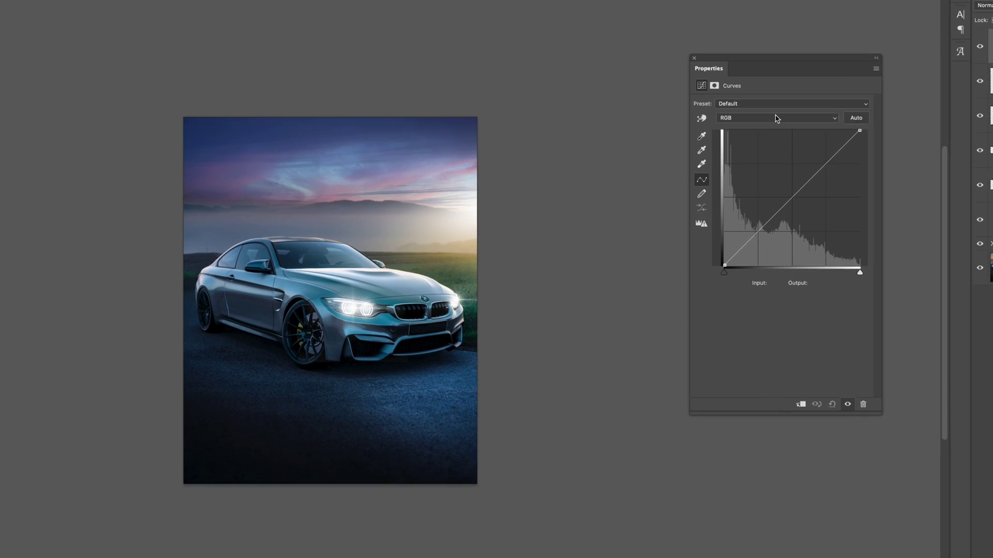
pyautogui.click(803, 98)
pyautogui.click(811, 80)
pyautogui.moveTo(906, 112)
pyautogui.mouseDown()
pyautogui.moveTo(887, 111)
pyautogui.moveTo(920, 108)
pyautogui.mouseUp()
pyautogui.moveTo(749, 272); pyautogui.dragTo(738, 277)
# - Move the curve's black point to input 2 in the red channel and input 5 in the green channel
pyautogui.click(770, 102)
pyautogui.click(770, 109)
pyautogui.moveTo(747, 272)
pyautogui.mouseDown()
pyautogui.moveTo(765, 282)
pyautogui.moveTo(751, 284)
pyautogui.mouseUp()
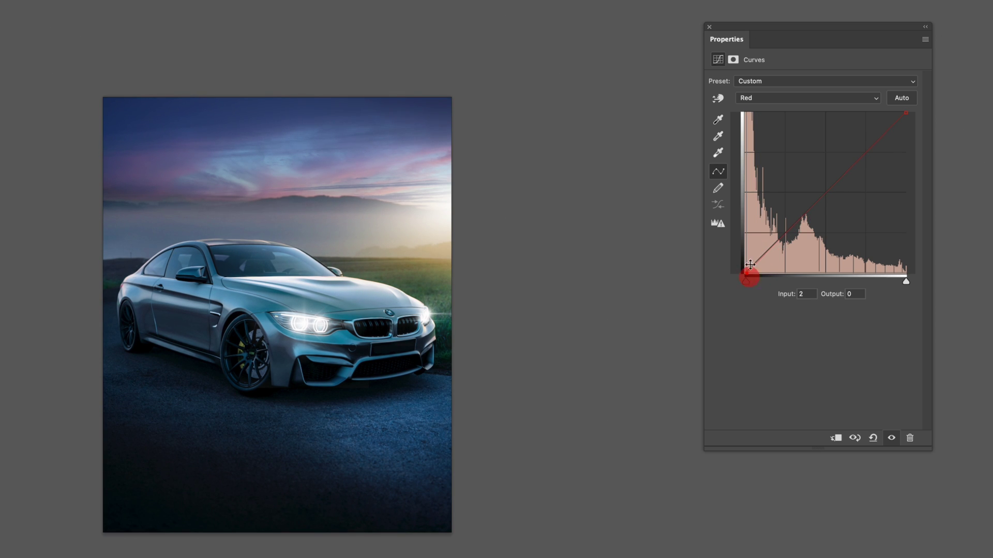
pyautogui.click(749, 99)
pyautogui.click(758, 112)
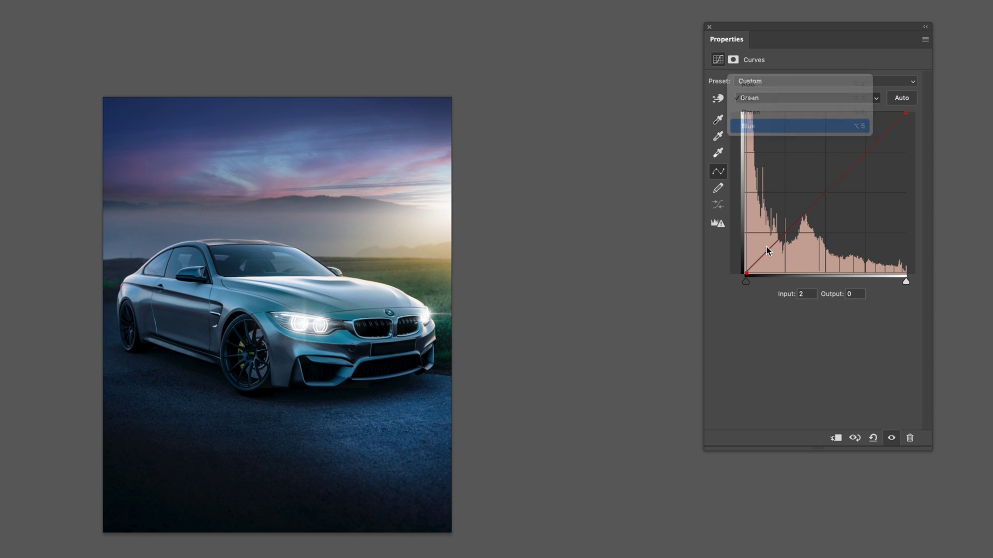
pyautogui.moveTo(746, 272); pyautogui.dragTo(753, 274)
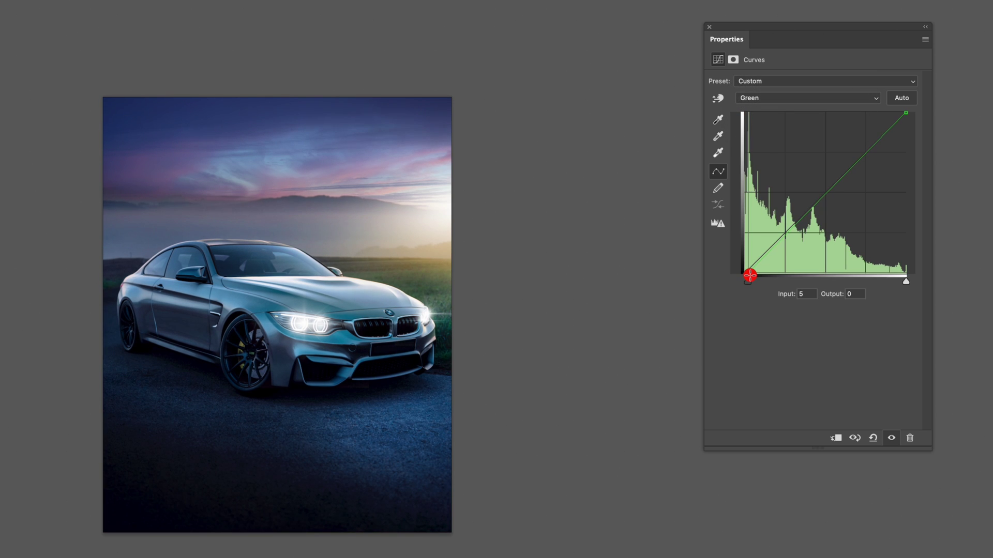
# - Move the curve's black point to input 6 in the blue channel of the Curves adjustment
pyautogui.click(764, 103)
pyautogui.click(756, 110)
pyautogui.moveTo(755, 277); pyautogui.dragTo(754, 289)
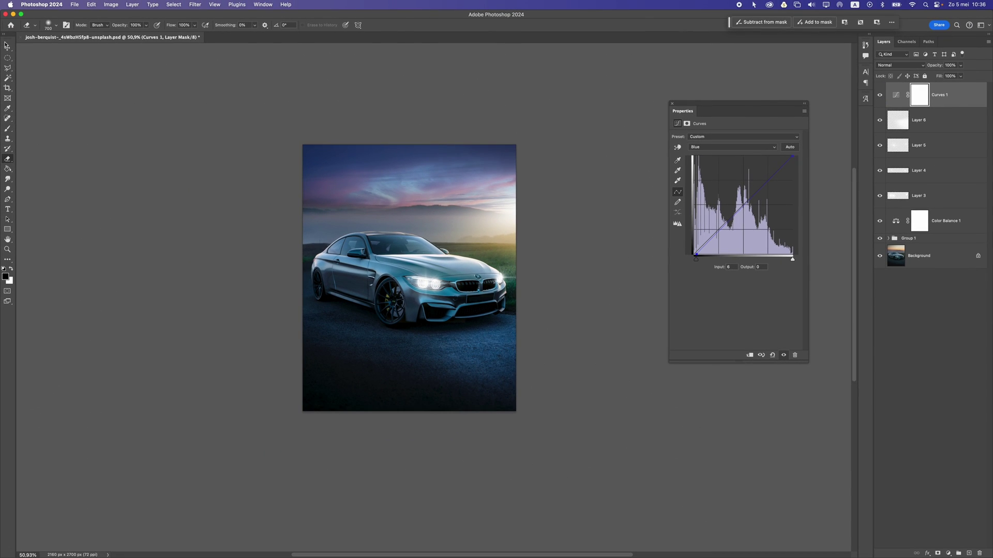
pyautogui.click(6, 48)
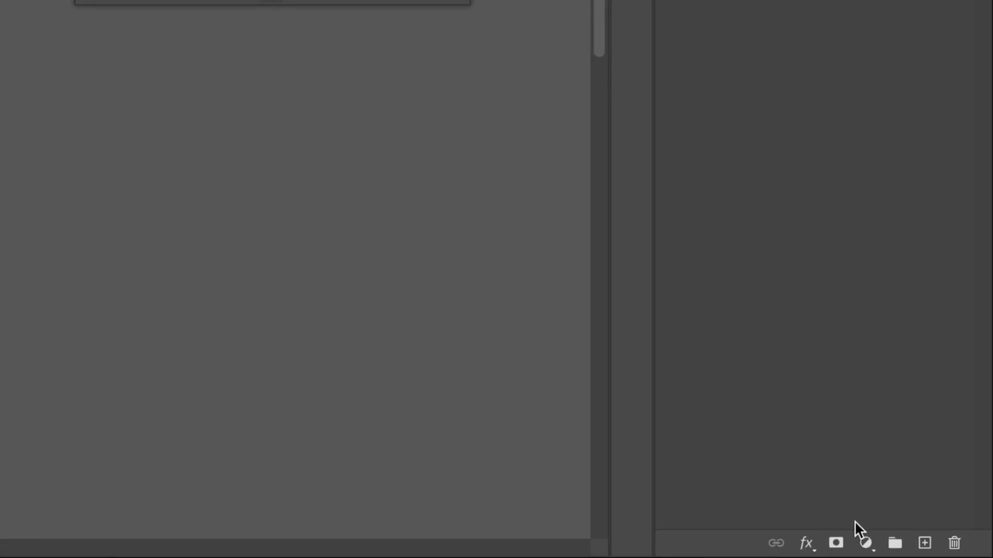
# - Add a Color Lookup adjustment layer using the 3Strip.look 3DLUT file and reduce the layer's opacity to 26%
pyautogui.click(948, 554)
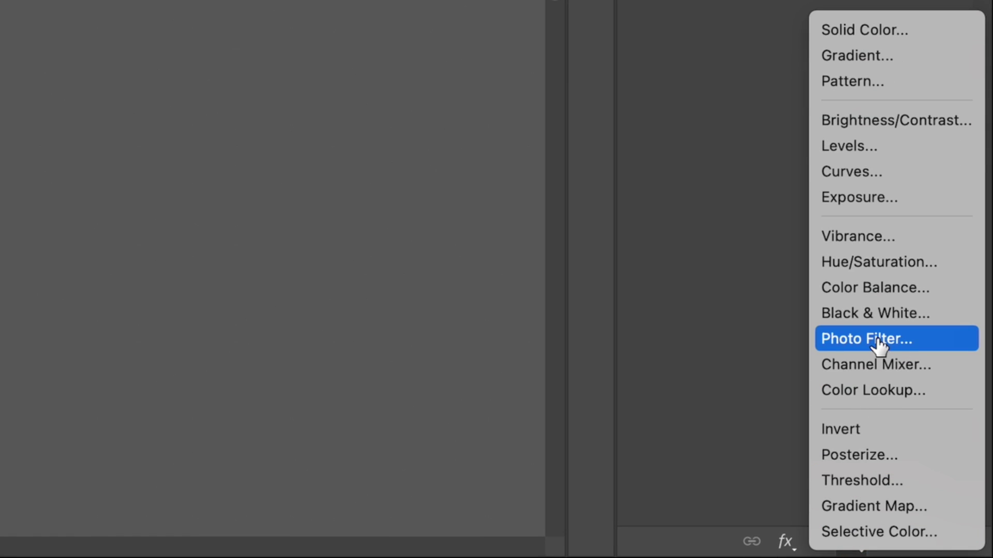
pyautogui.click(848, 390)
pyautogui.click(743, 122)
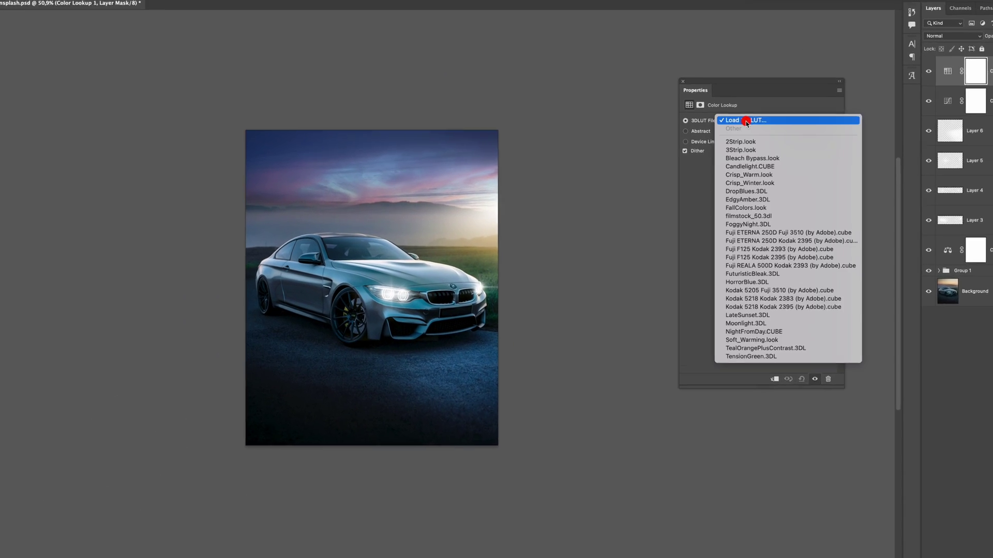
pyautogui.click(750, 151)
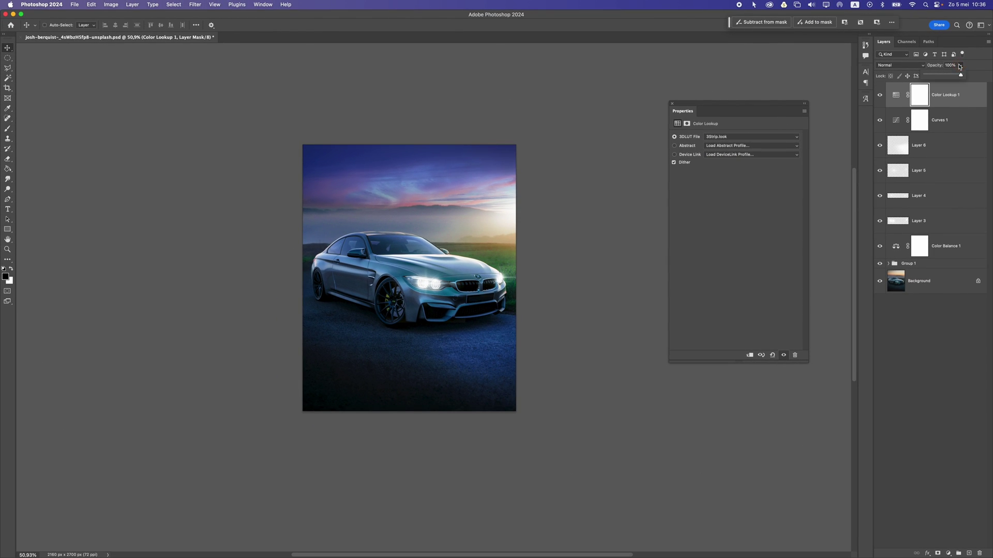
pyautogui.moveTo(936, 76); pyautogui.dragTo(924, 76)
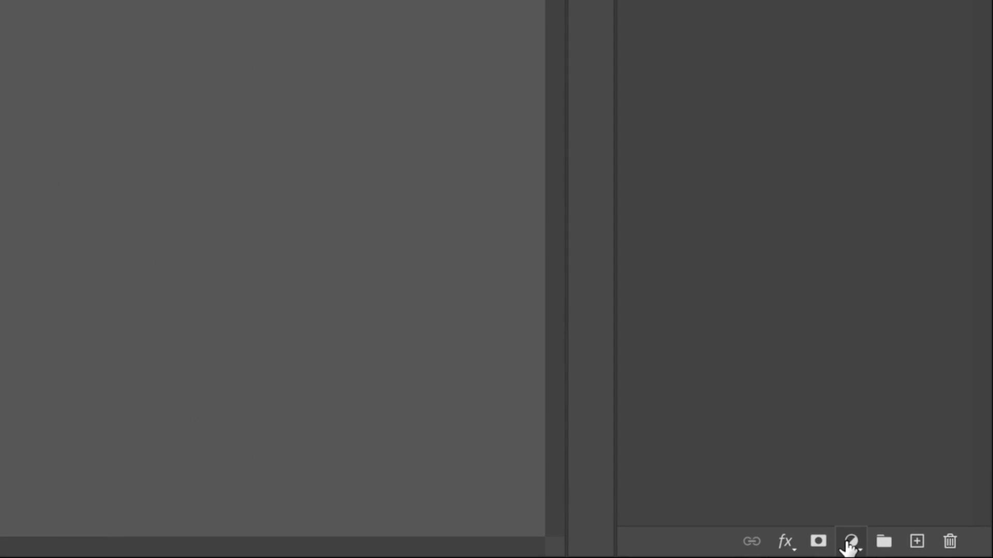
# - Add a Hue/Saturation adjustment layer on top and set the Master saturation to -23
pyautogui.click(850, 543)
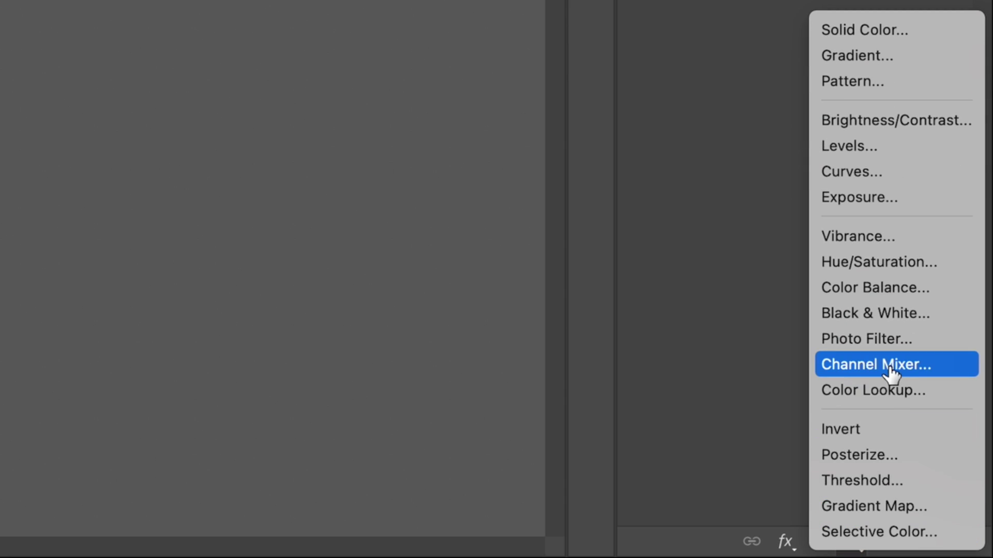
pyautogui.click(887, 263)
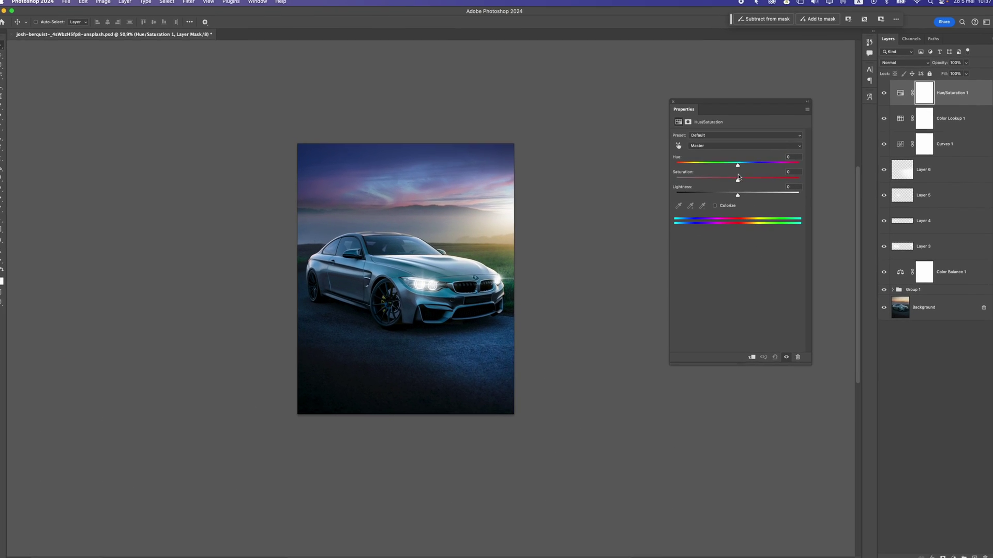
pyautogui.moveTo(675, 92); pyautogui.dragTo(656, 93)
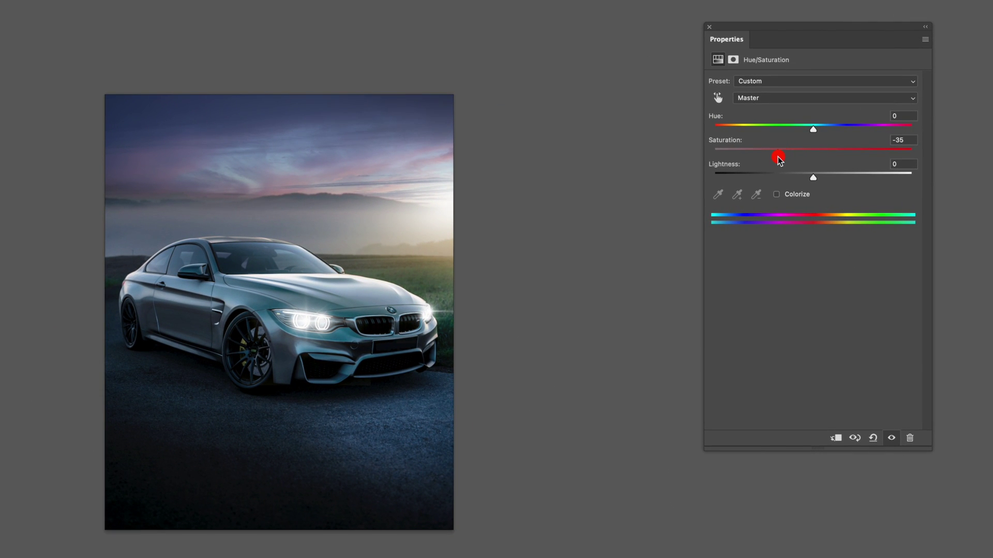
pyautogui.scroll(-2, 286, 297)
pyautogui.scroll(2, 252, 314)
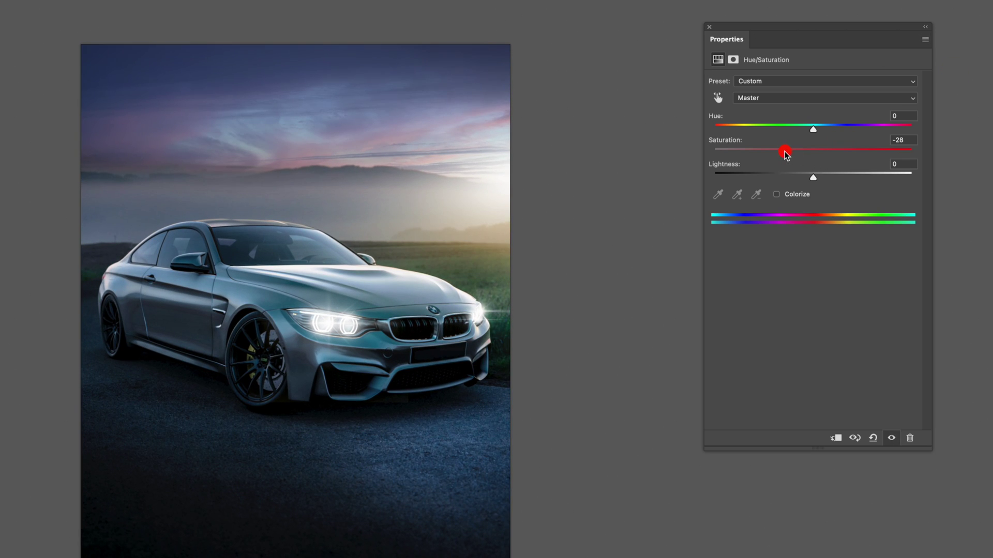
pyautogui.moveTo(784, 154); pyautogui.dragTo(760, 158)
pyautogui.moveTo(769, 157); pyautogui.dragTo(786, 156)
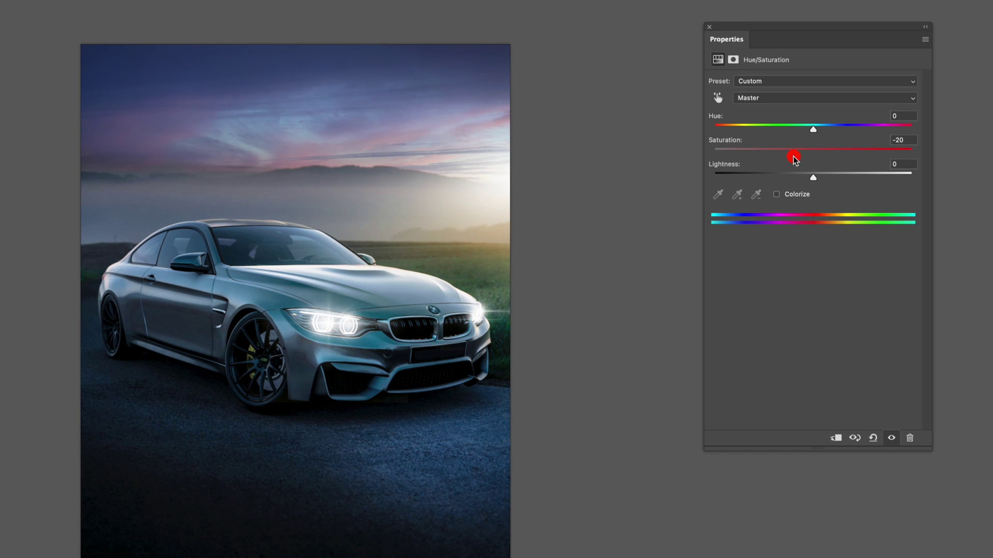
pyautogui.scroll(-5, 420, 228)
pyautogui.scroll(5, 400, 236)
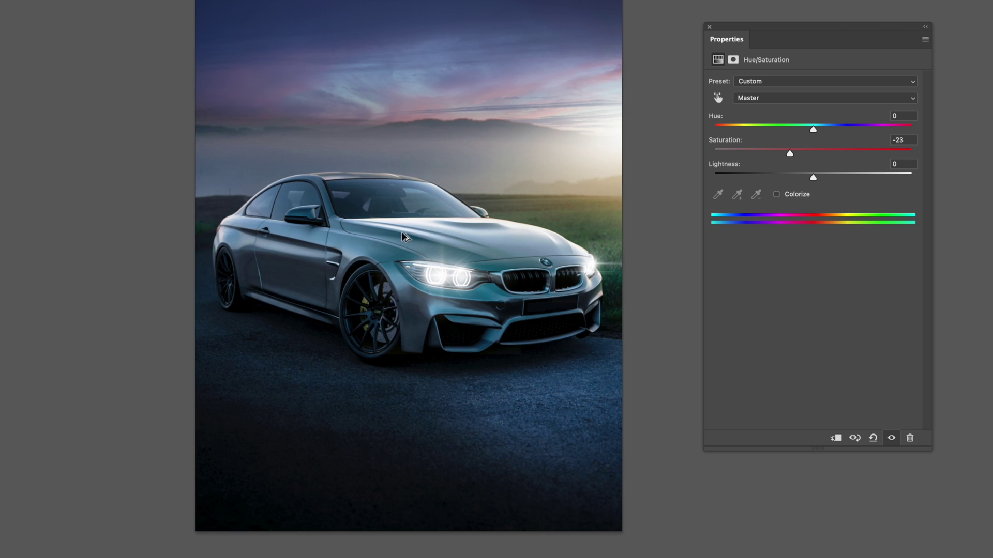
pyautogui.click(709, 27)
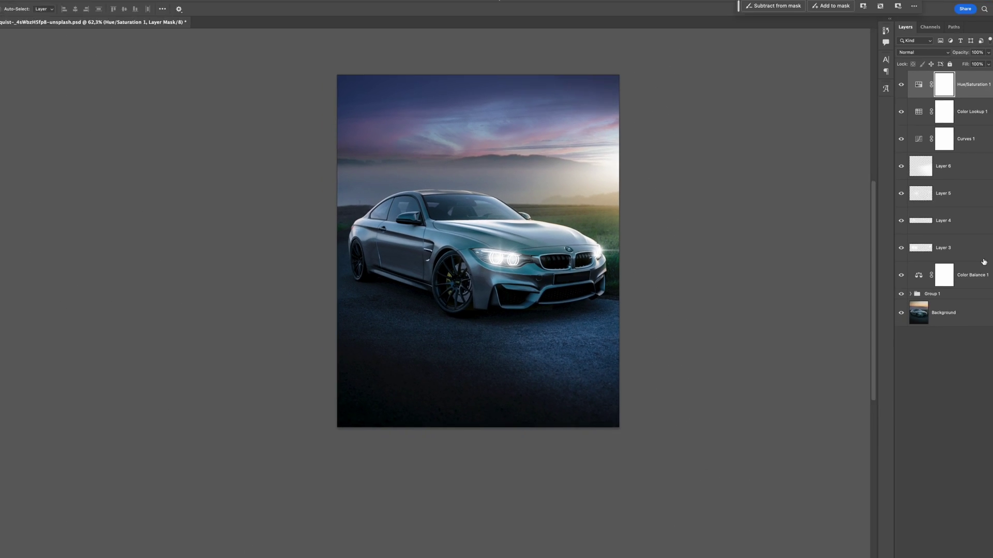